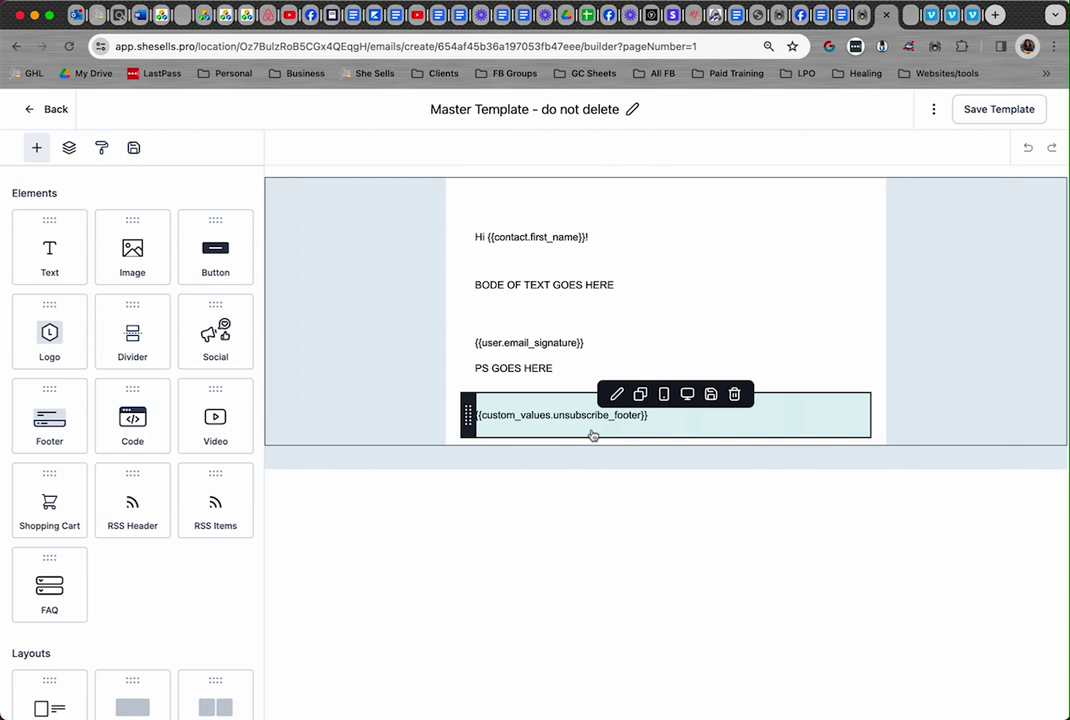
# Clear the {{custom_values.unsubscribe_footer}} text from the template's footer and delete the emptied footer element.
pyautogui.click(564, 412)
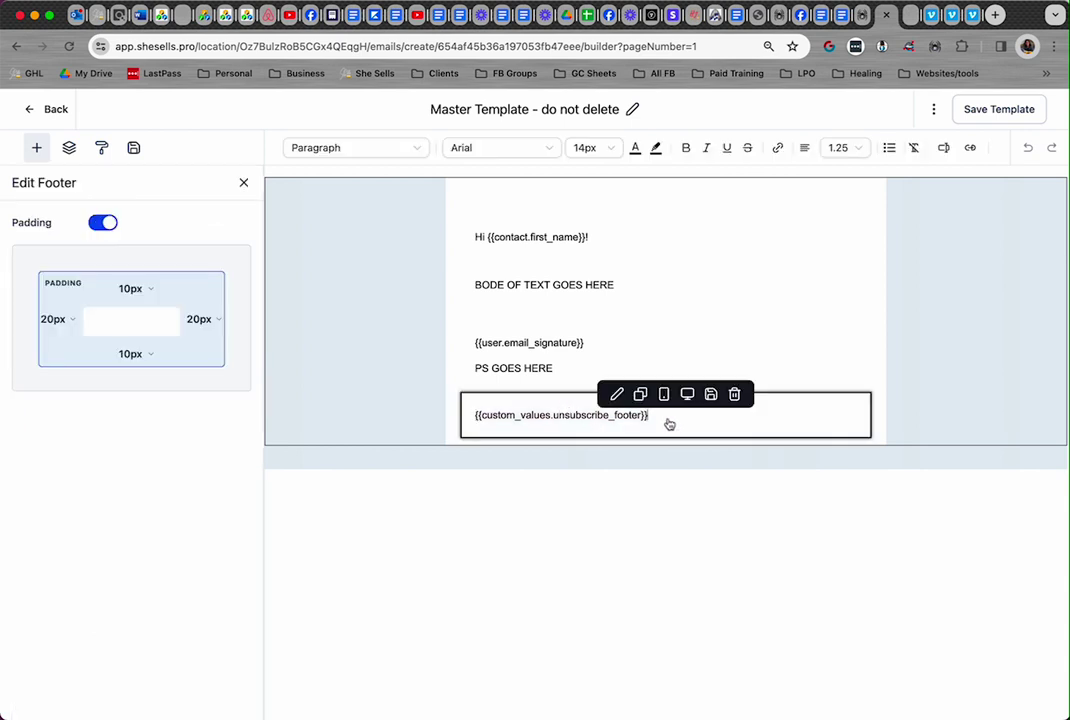
pyautogui.moveTo(657, 423); pyautogui.dragTo(475, 419)
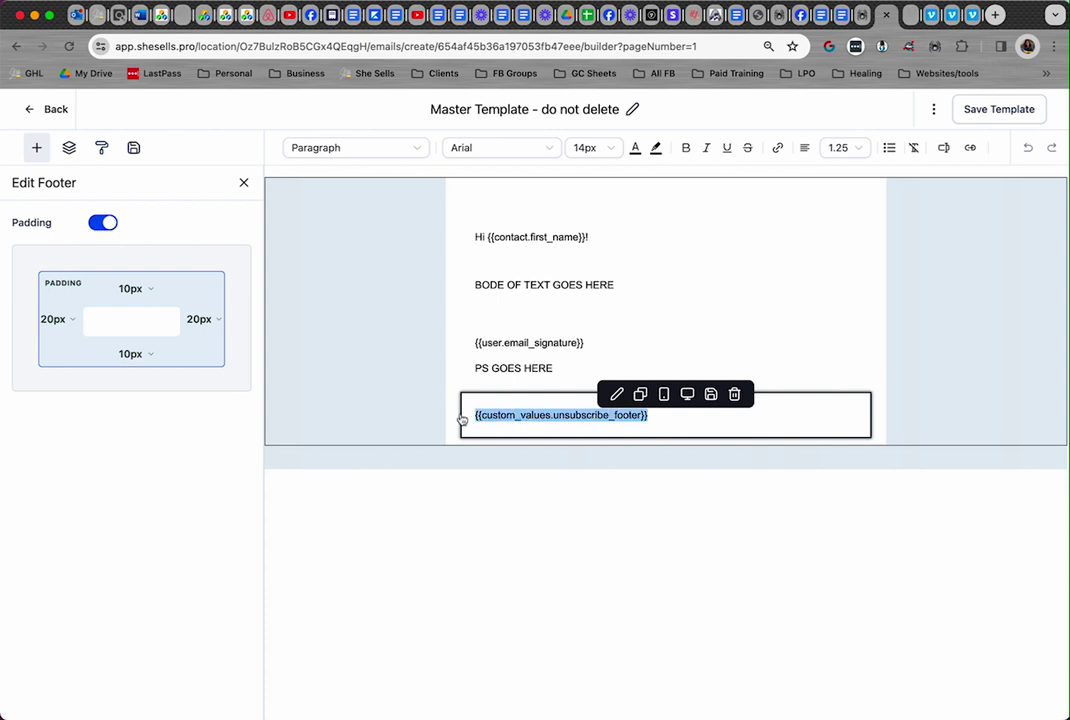
pyautogui.click(551, 427)
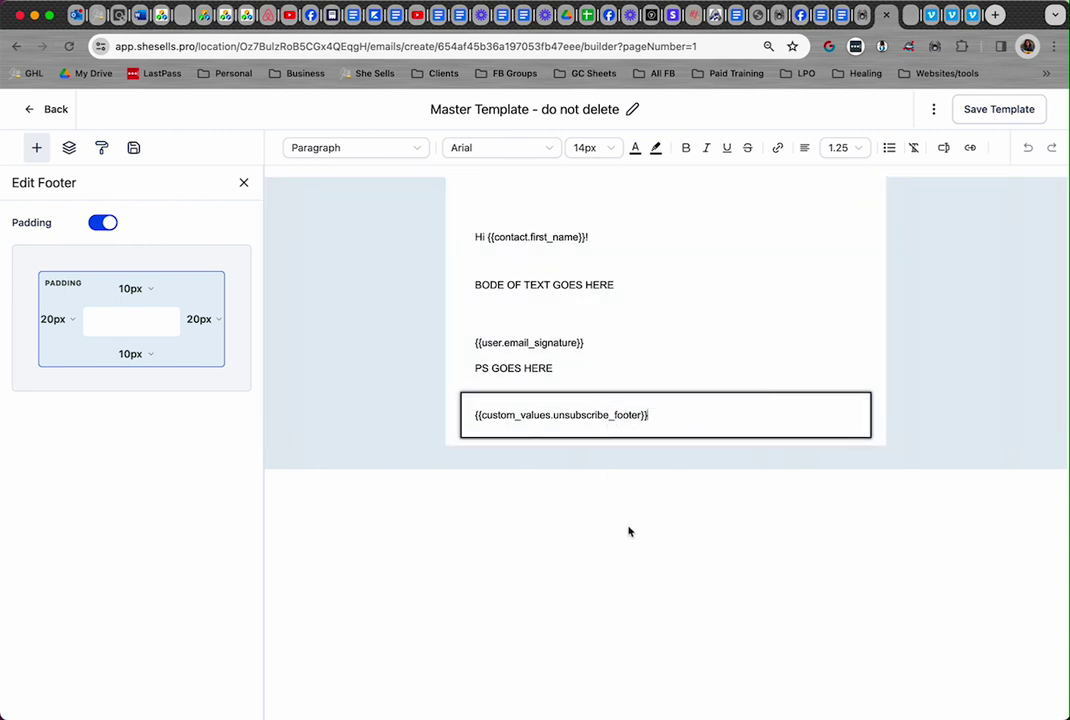
pyautogui.moveTo(663, 421)
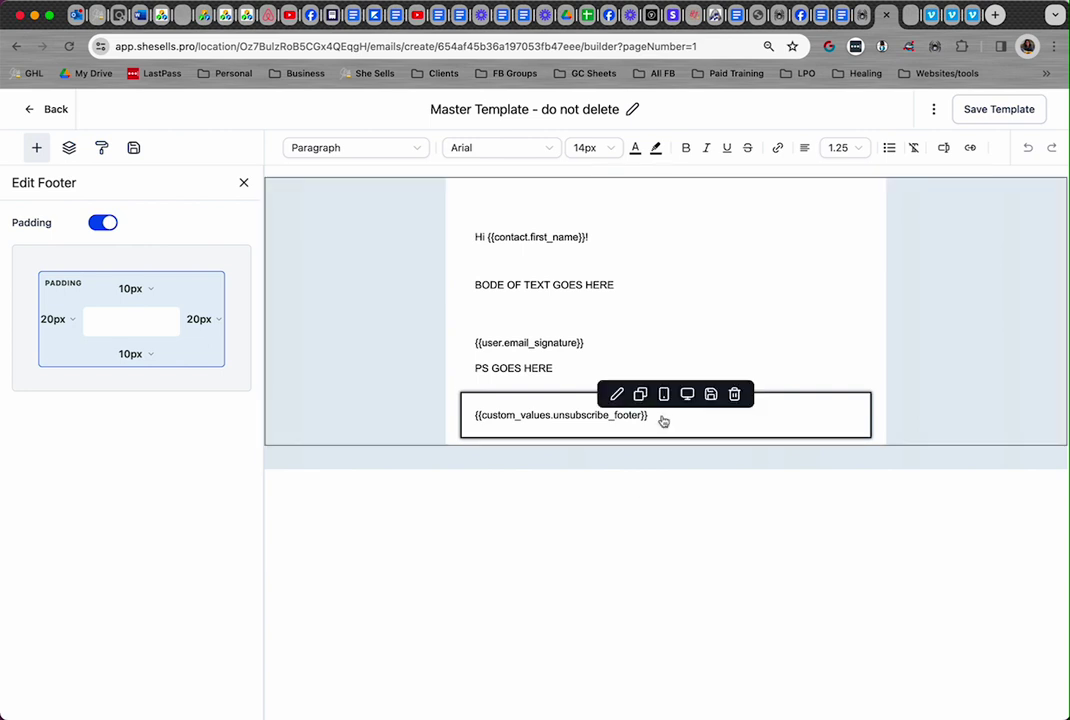
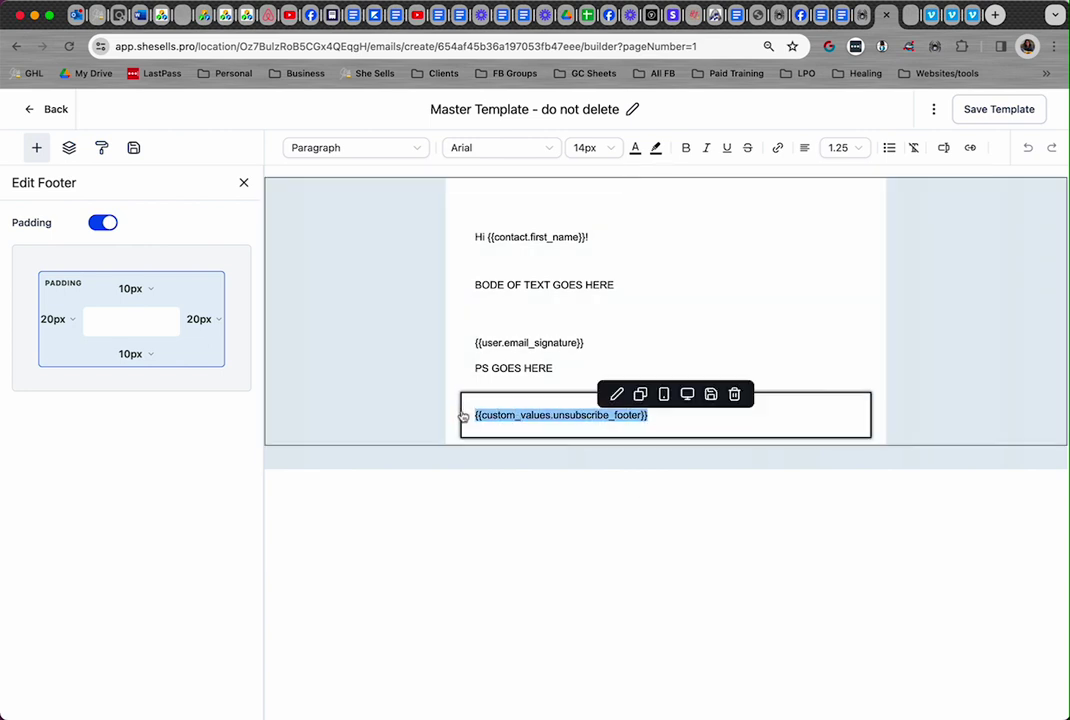
pyautogui.press('BackSpace')
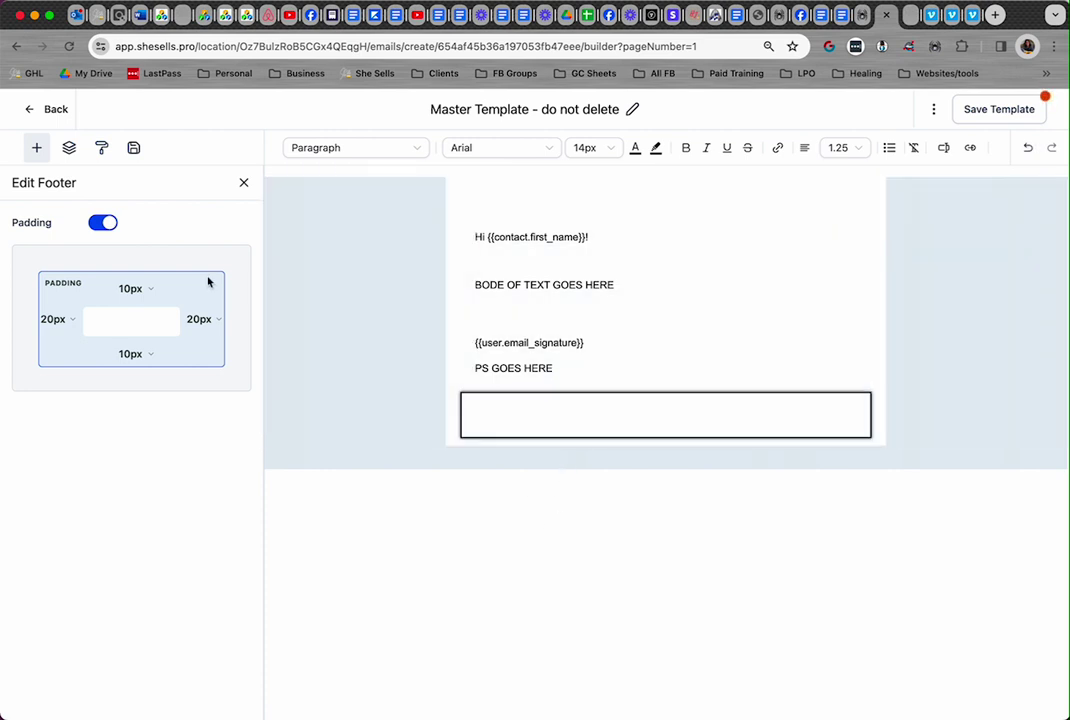
pyautogui.moveTo(590, 416)
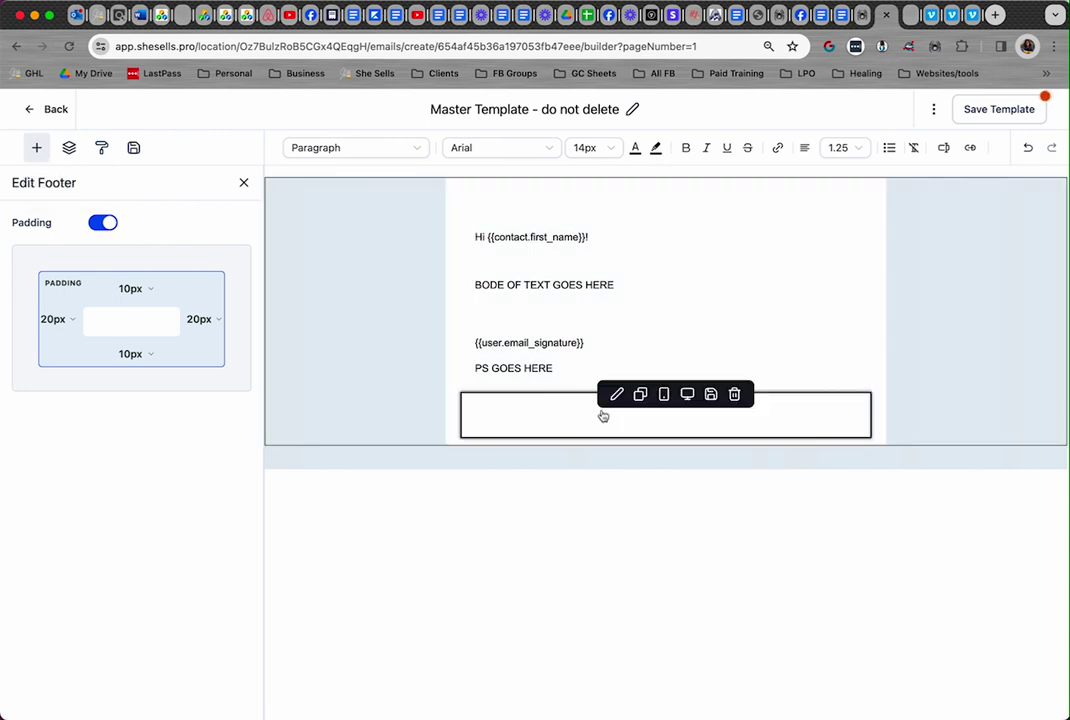
pyautogui.click(736, 395)
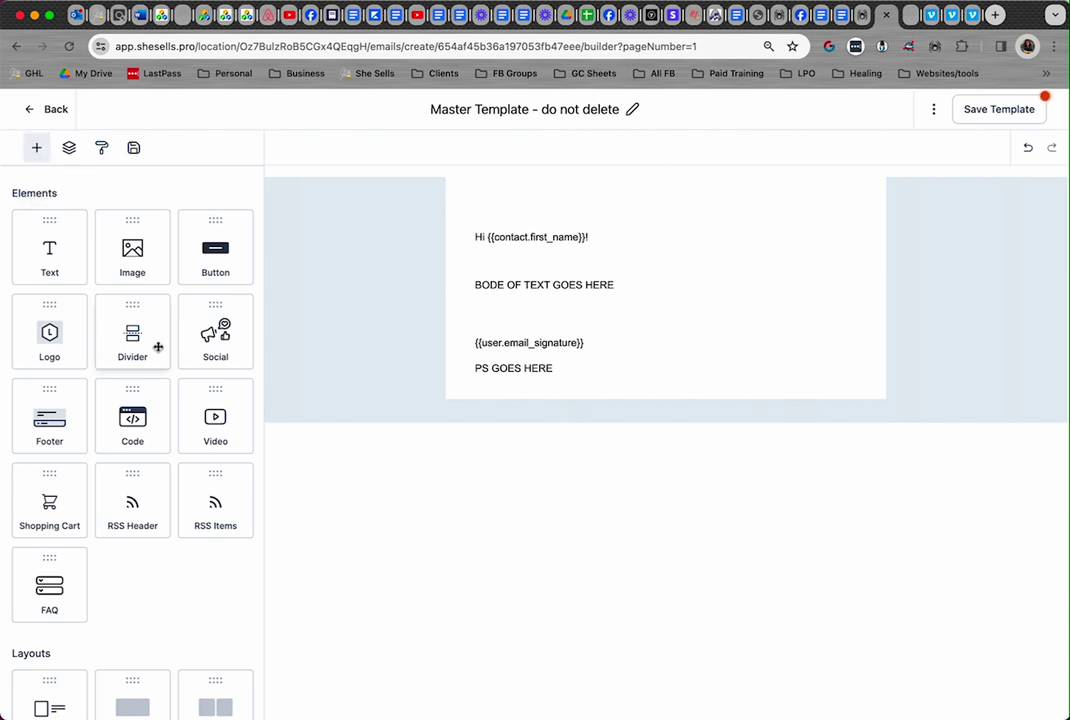
# Add a Footer element below the PS line and erase all of its default text.
pyautogui.click(51, 426)
pyautogui.moveTo(51, 426); pyautogui.dragTo(614, 403)
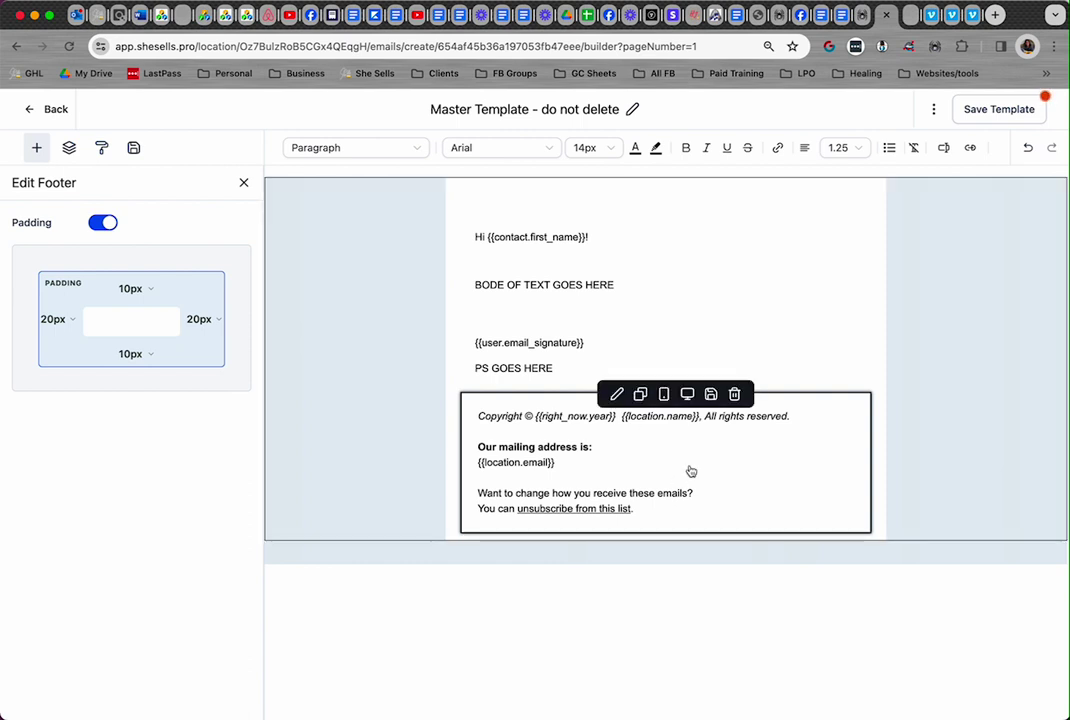
pyautogui.click(664, 449)
pyautogui.click(705, 515)
pyautogui.moveTo(648, 517); pyautogui.dragTo(474, 424)
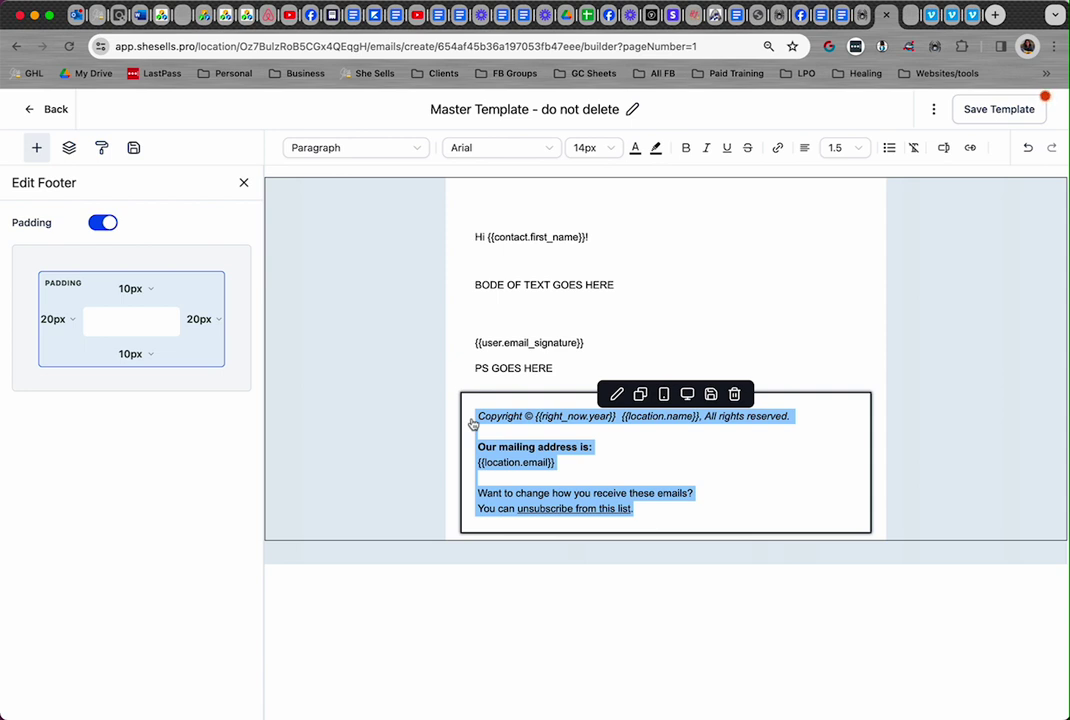
pyautogui.press('BackSpace')
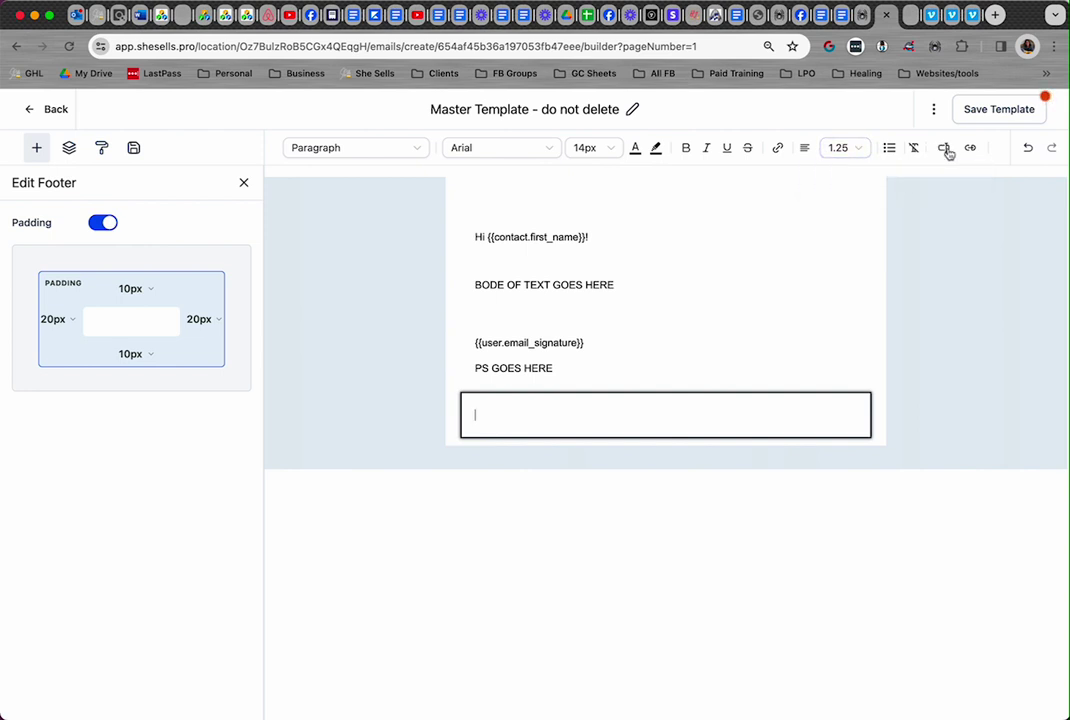
# Insert the *Compliant Email Footer custom value into the empty footer and save the template.
pyautogui.click(944, 150)
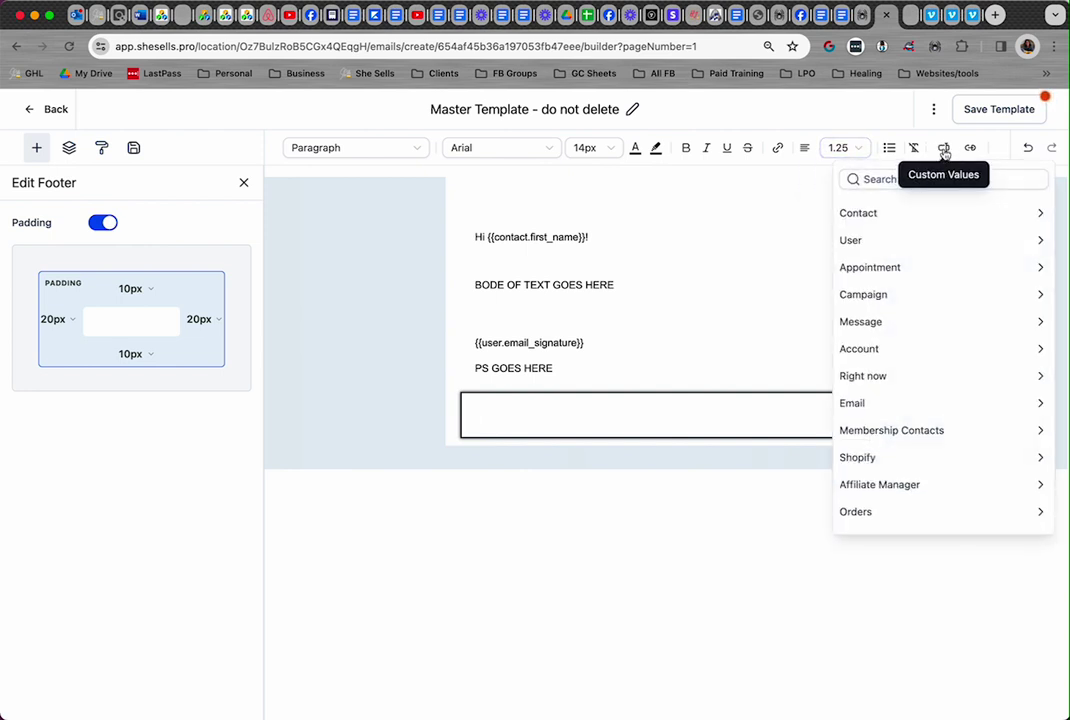
pyautogui.scroll(-4, 917, 385)
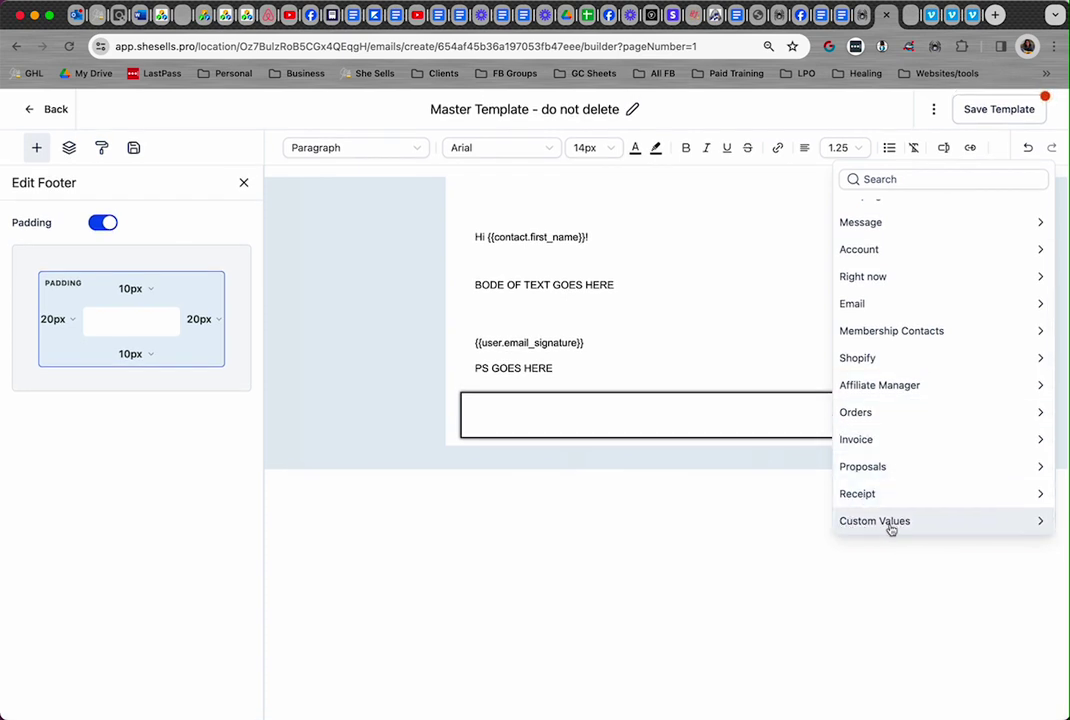
pyautogui.click(890, 527)
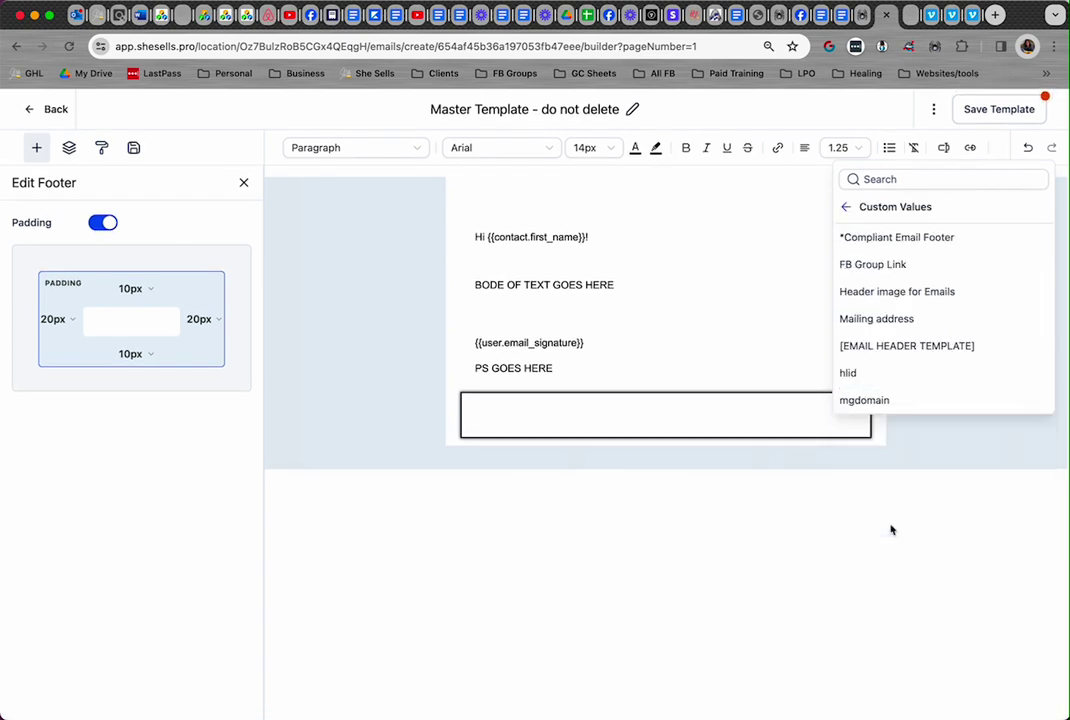
pyautogui.click(890, 239)
pyautogui.click(631, 579)
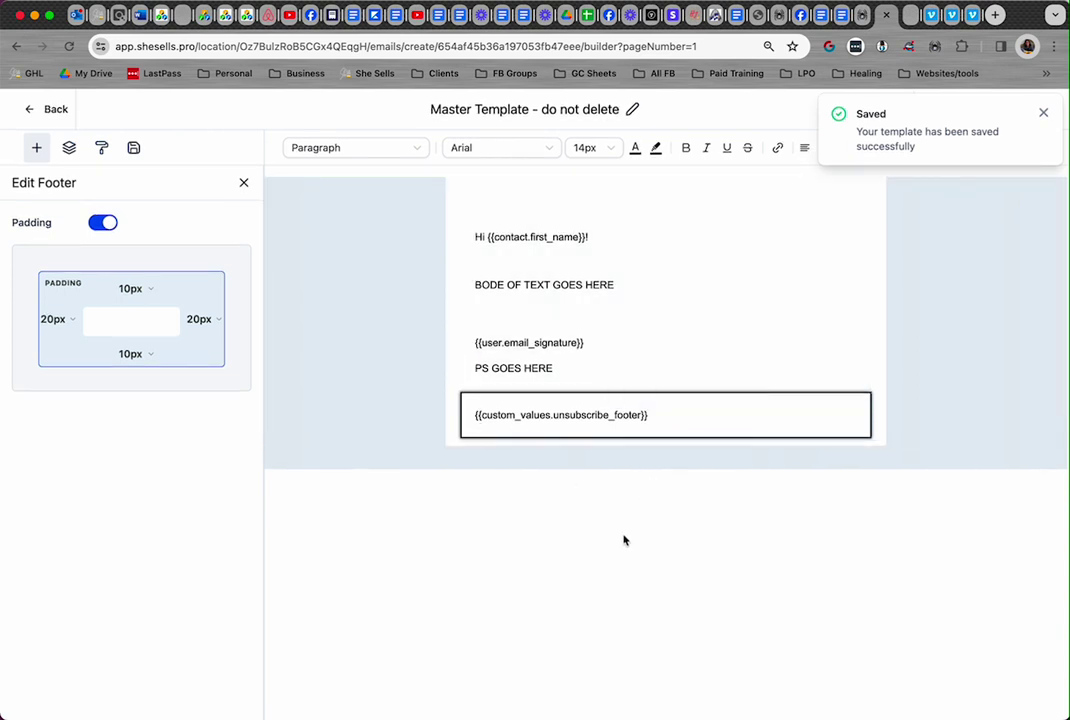
# Add a second Footer element below the first and delete its "Our mailing address is:" and {{location.email}} lines.
pyautogui.click(37, 150)
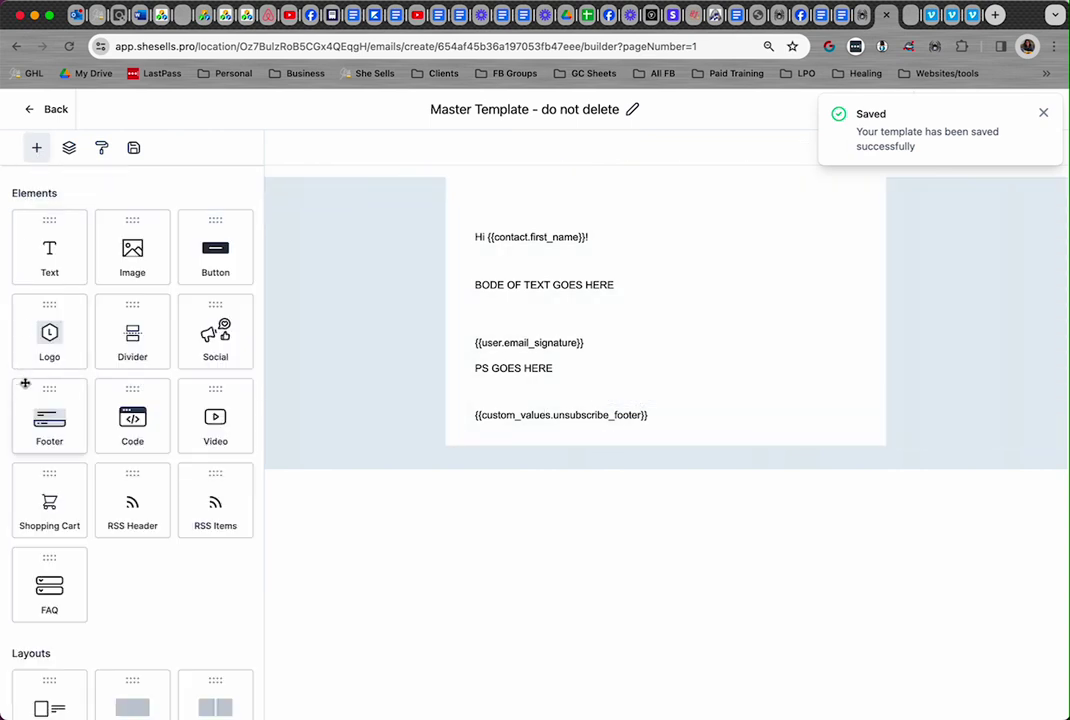
pyautogui.moveTo(40, 420); pyautogui.dragTo(588, 437)
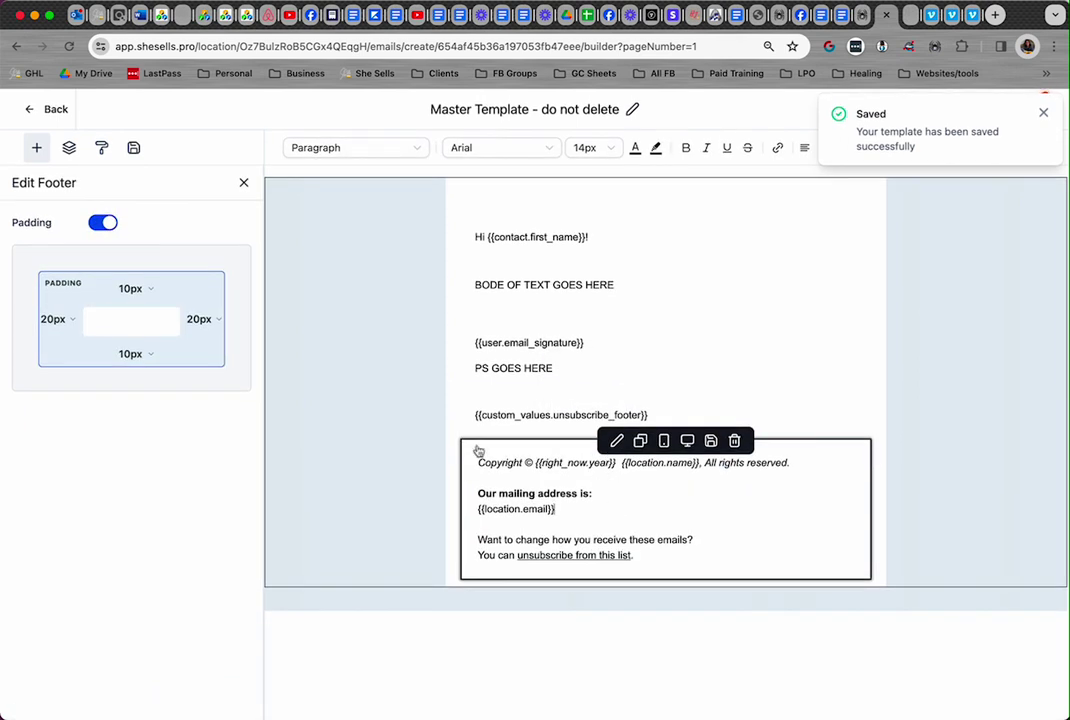
pyautogui.click(668, 499)
pyautogui.click(474, 484)
pyautogui.moveTo(553, 511); pyautogui.dragTo(461, 493)
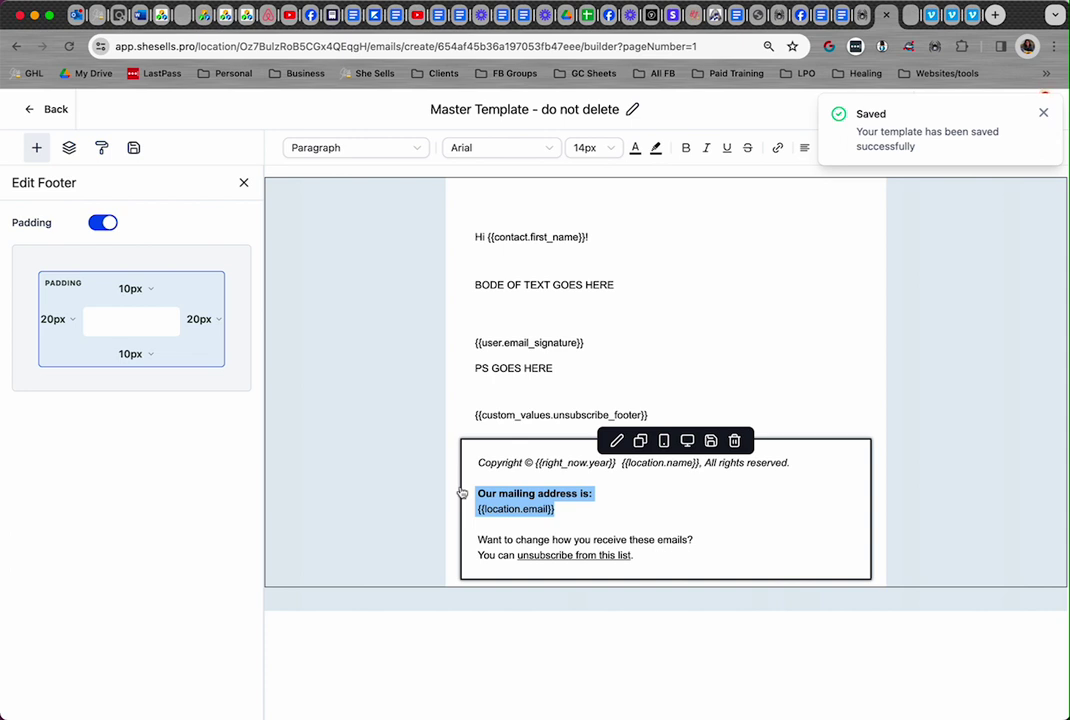
pyautogui.press('BackSpace')
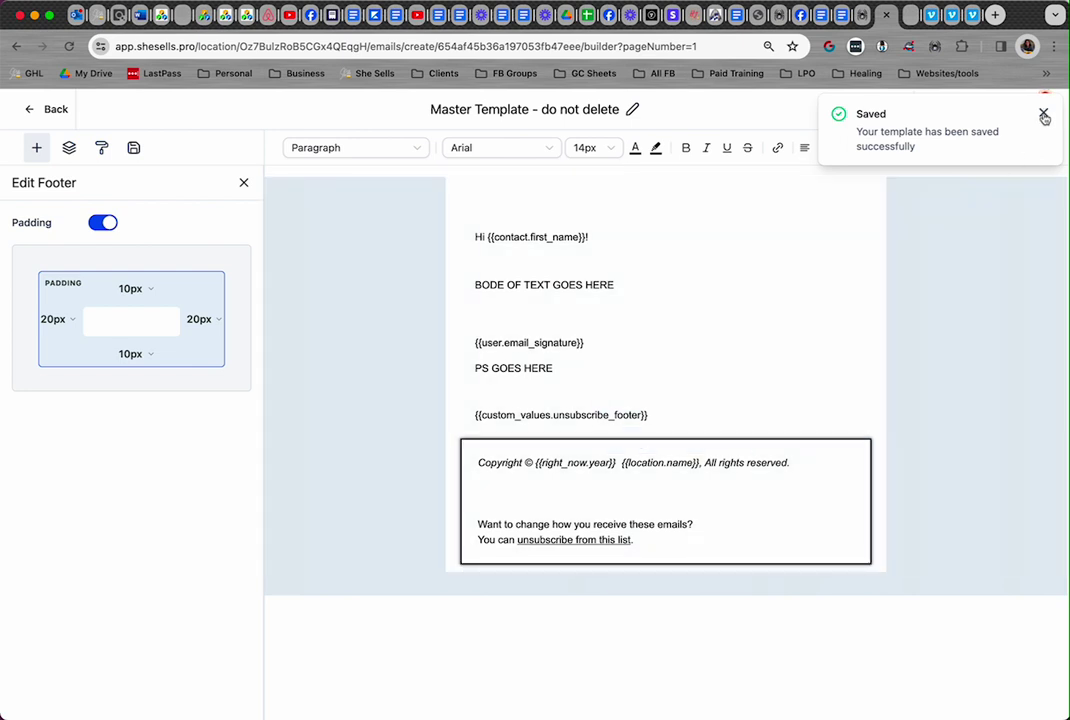
# Insert the Mailing address custom value into the second footer where the mailing address lines were removed.
pyautogui.click(1044, 115)
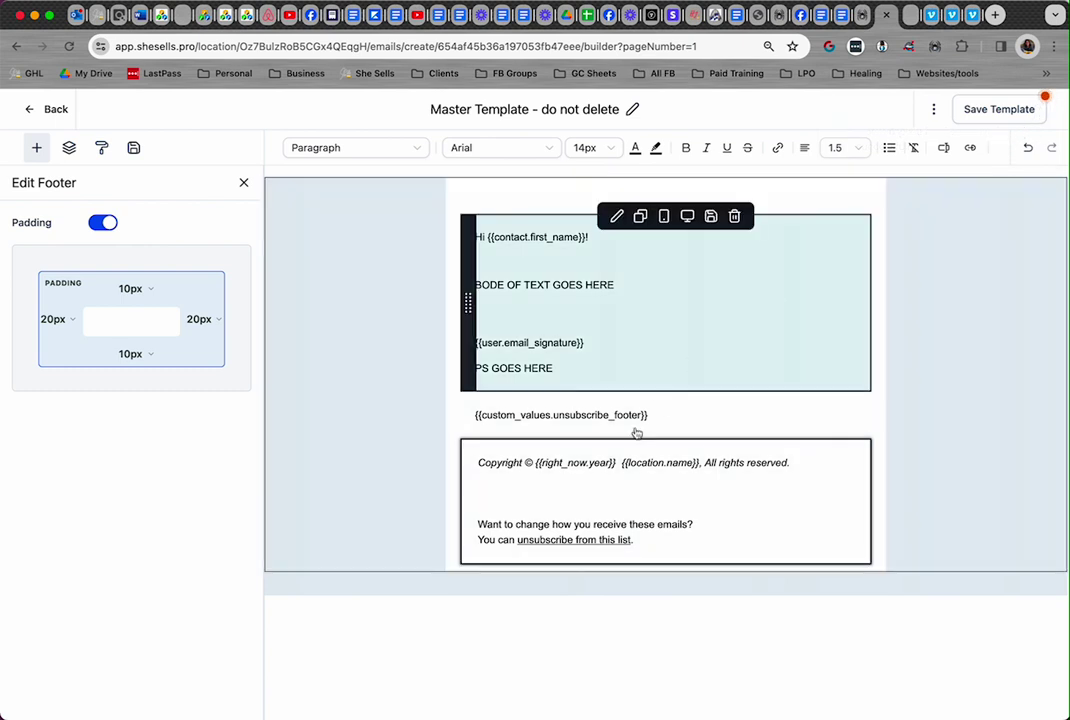
pyautogui.click(946, 150)
pyautogui.scroll(-2, 904, 468)
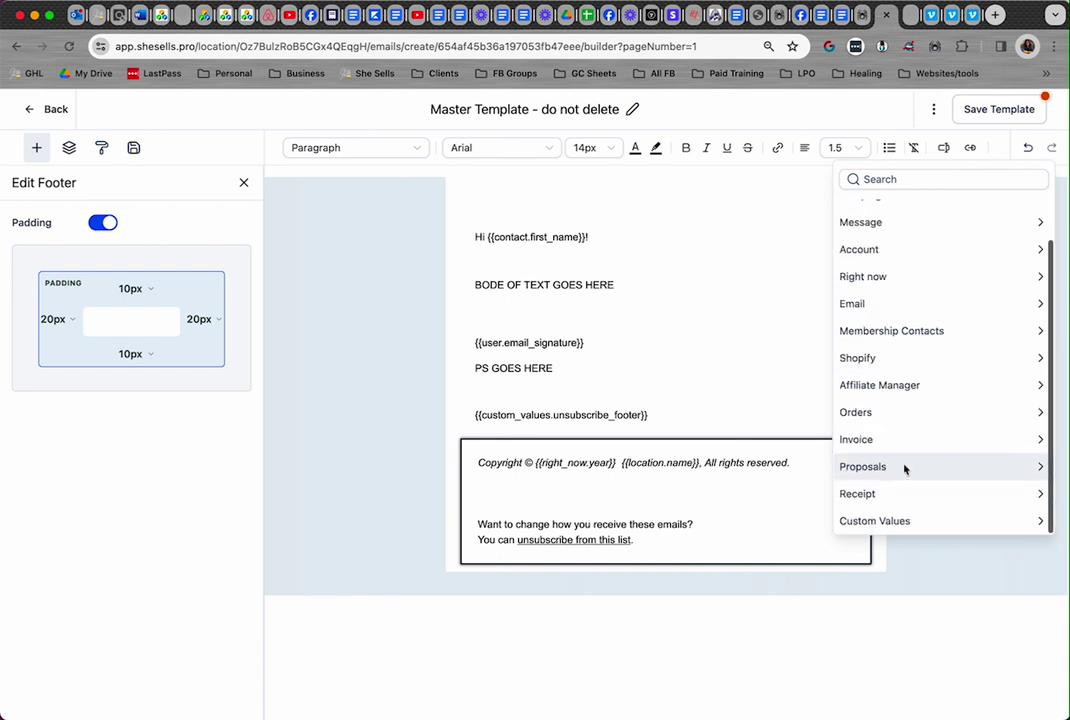
pyautogui.click(889, 527)
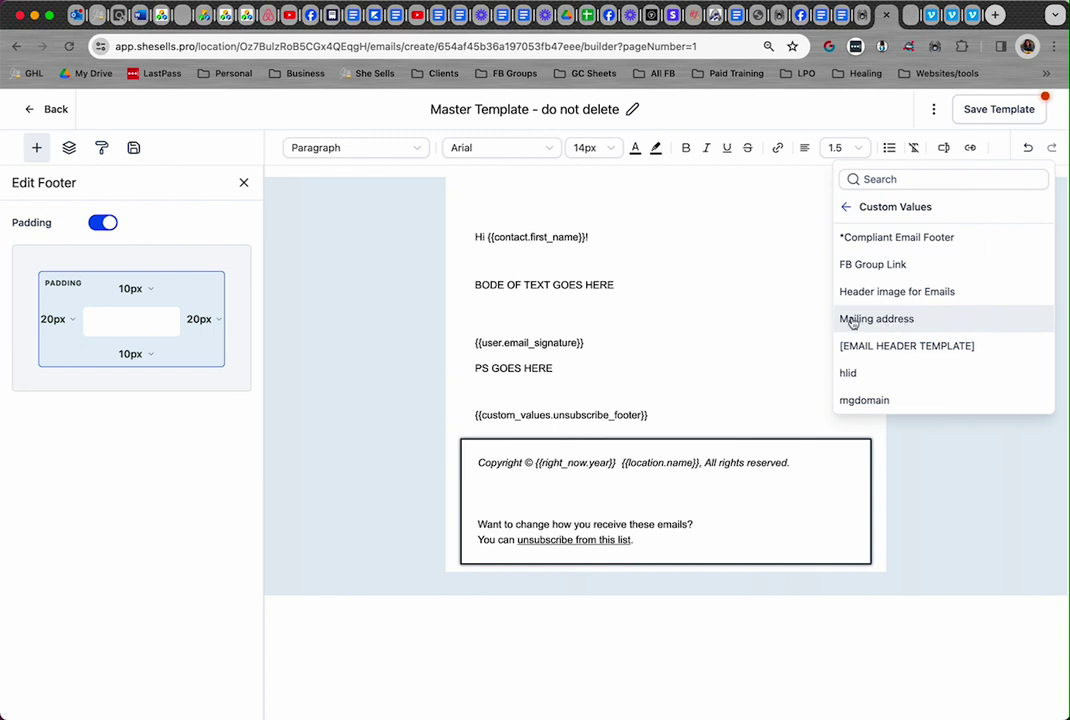
pyautogui.click(900, 319)
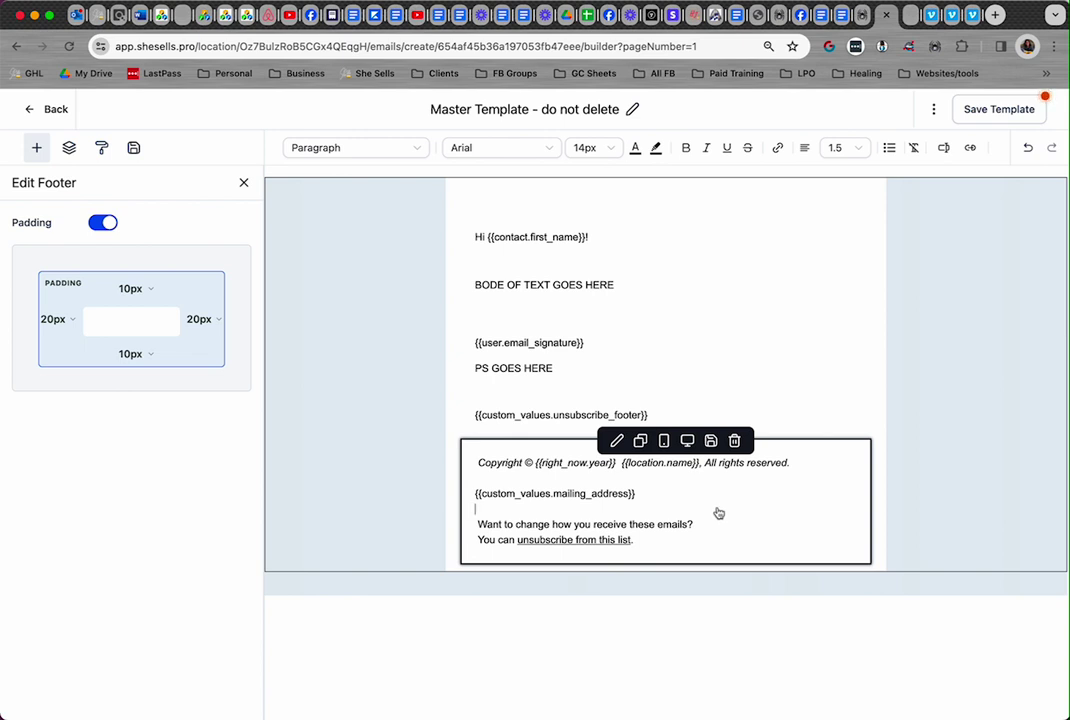
# Insert the Unsubscribe Trigger Link on a new line below the unsubscribe sentence in the second footer.
pyautogui.doubleClick(566, 541)
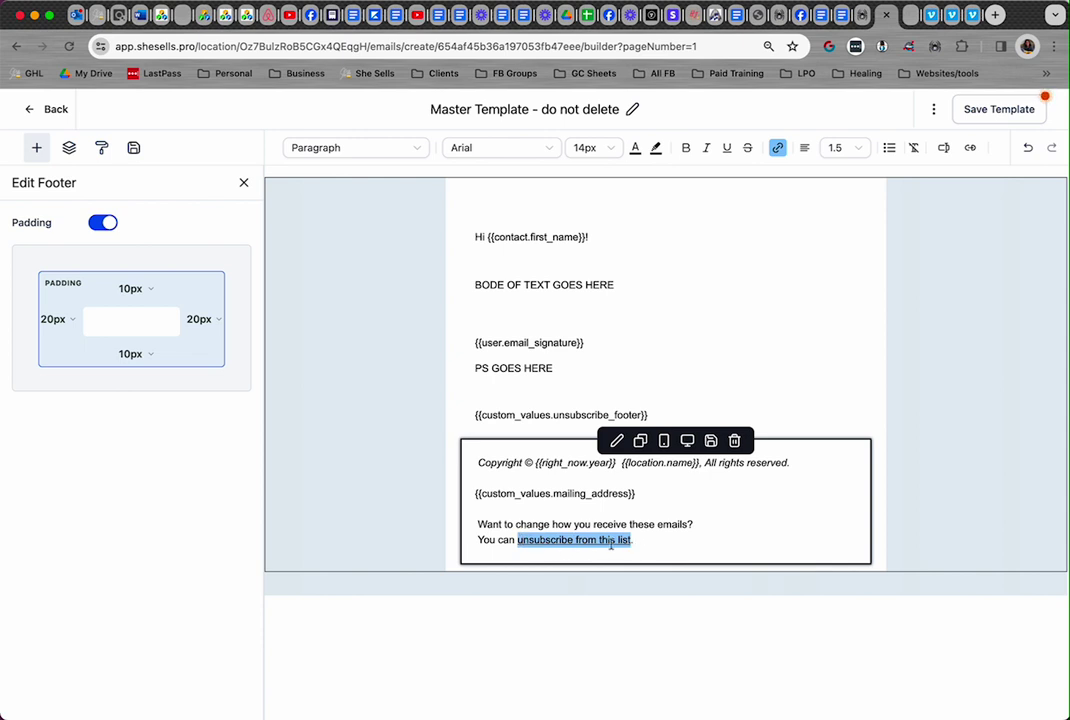
pyautogui.click(647, 548)
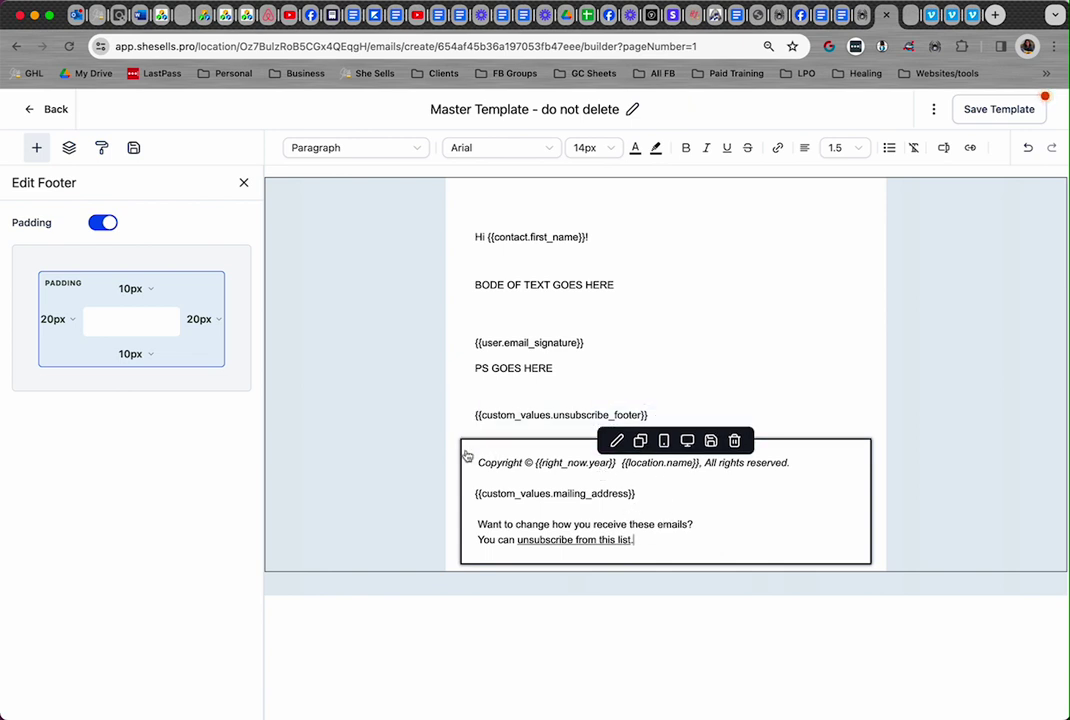
pyautogui.click(772, 514)
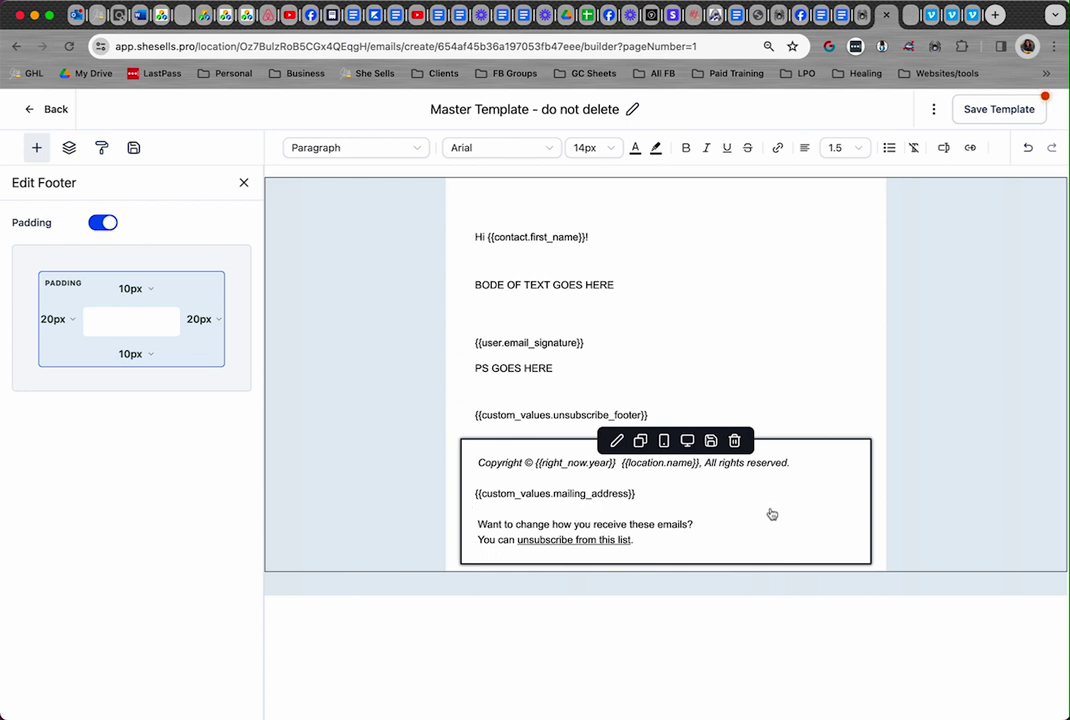
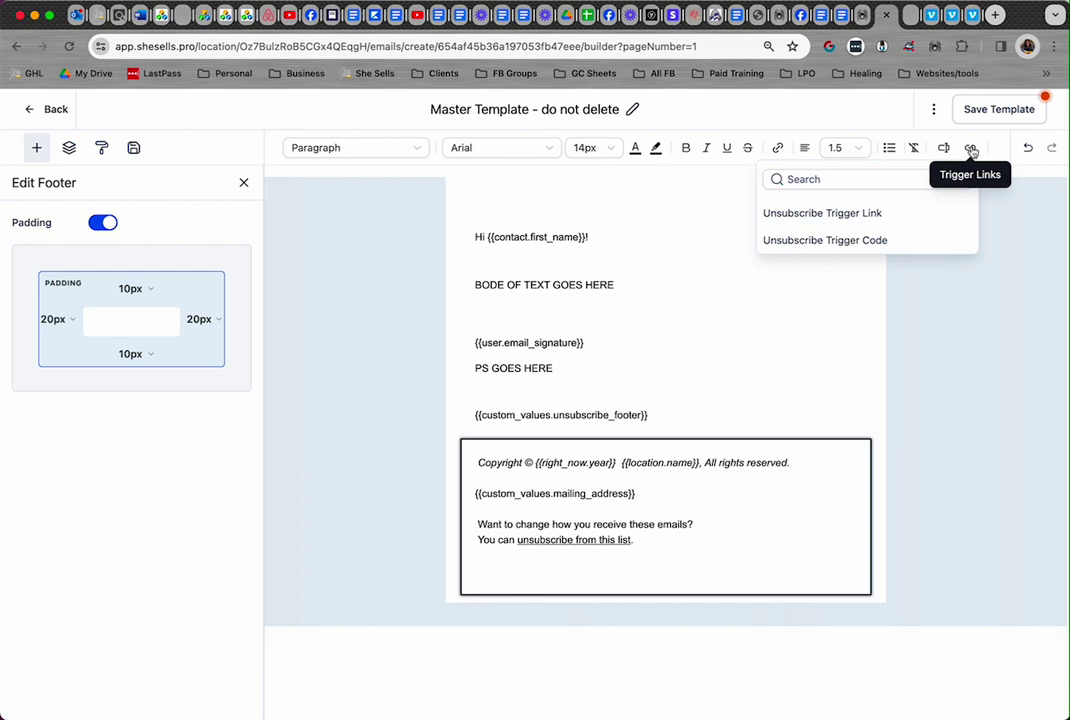
pyautogui.click(846, 214)
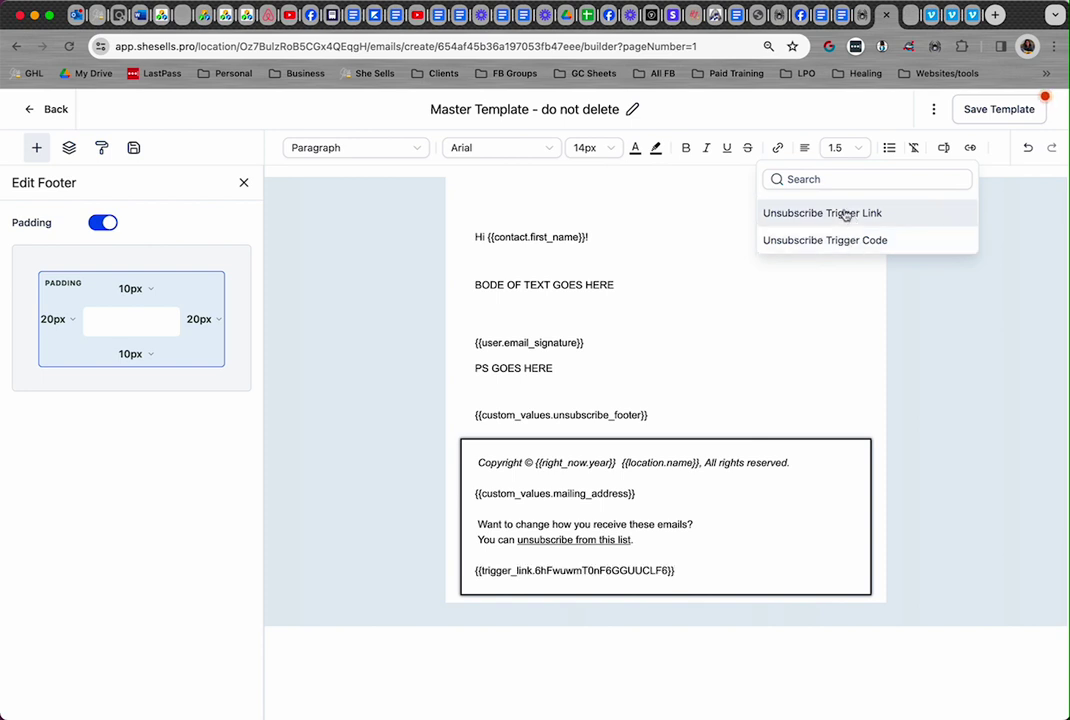
# Copy the inserted trigger link code and remove it from the second footer.
pyautogui.click(695, 580)
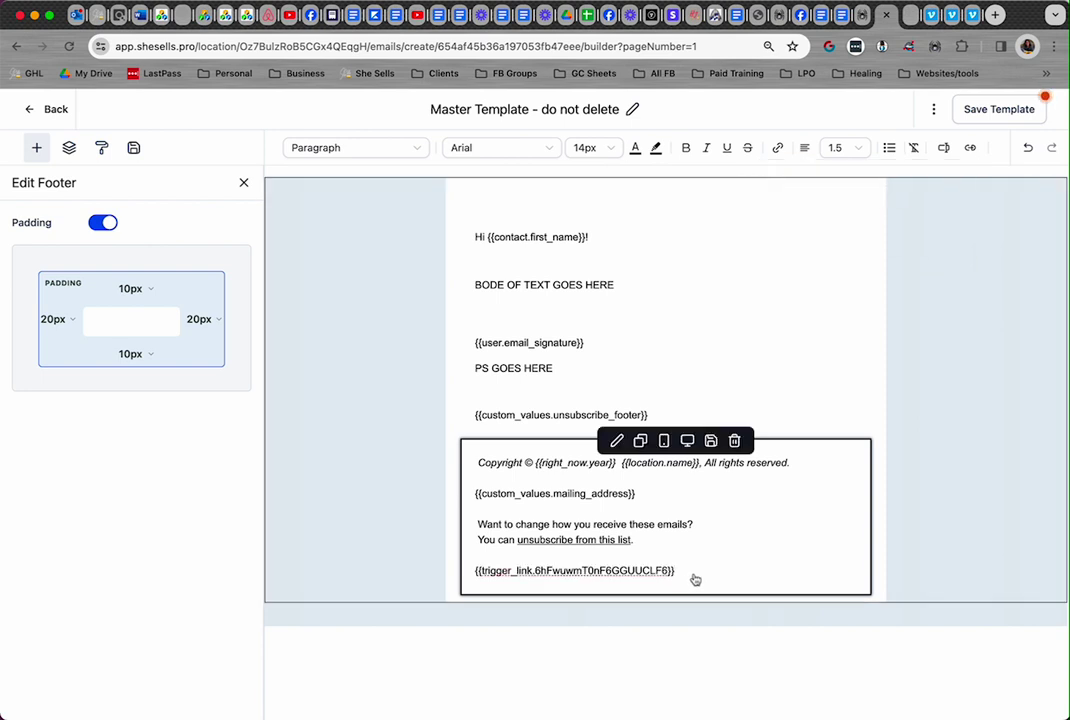
pyautogui.moveTo(685, 576); pyautogui.dragTo(468, 577)
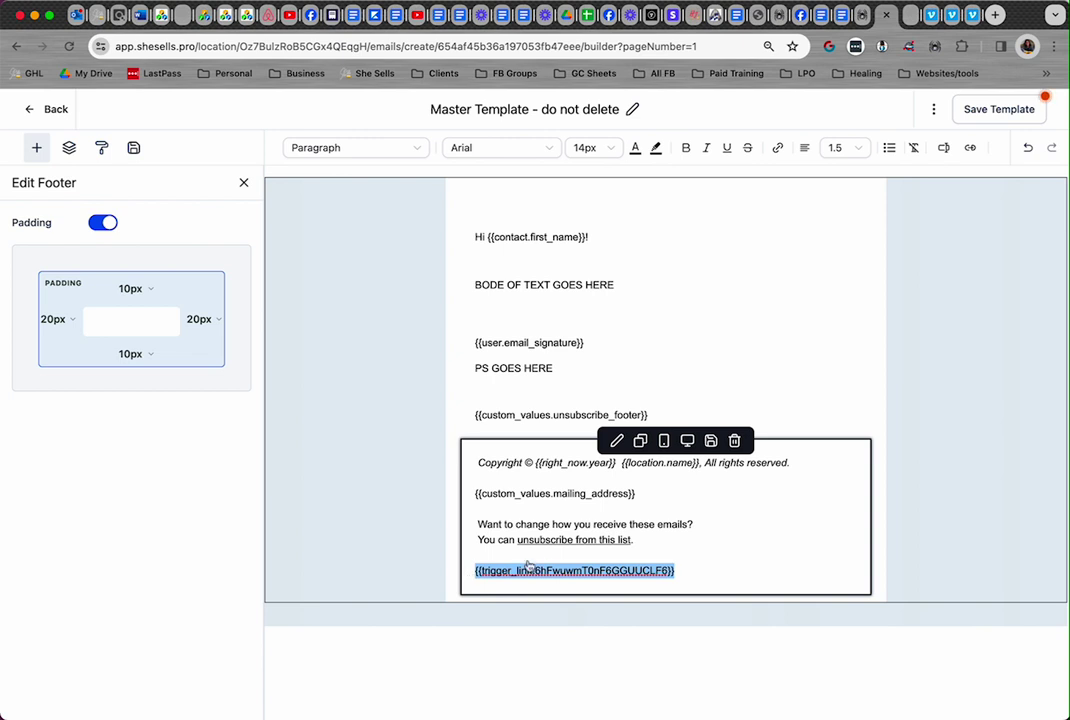
pyautogui.hotkey('ctrl', 'a')
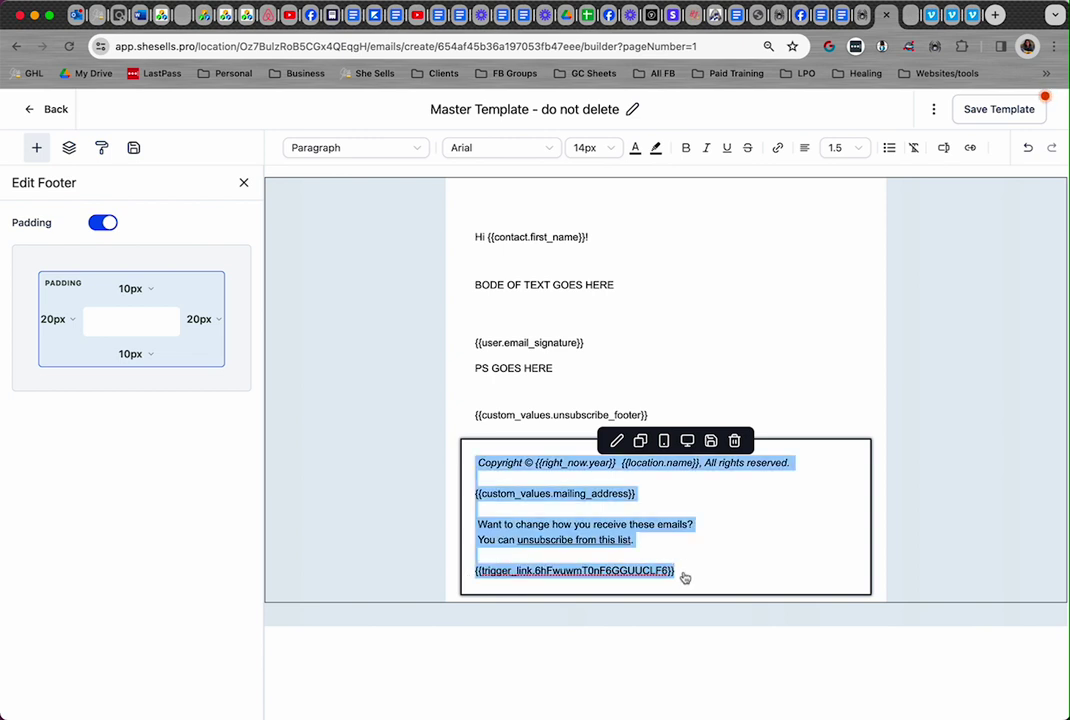
pyautogui.click(693, 577)
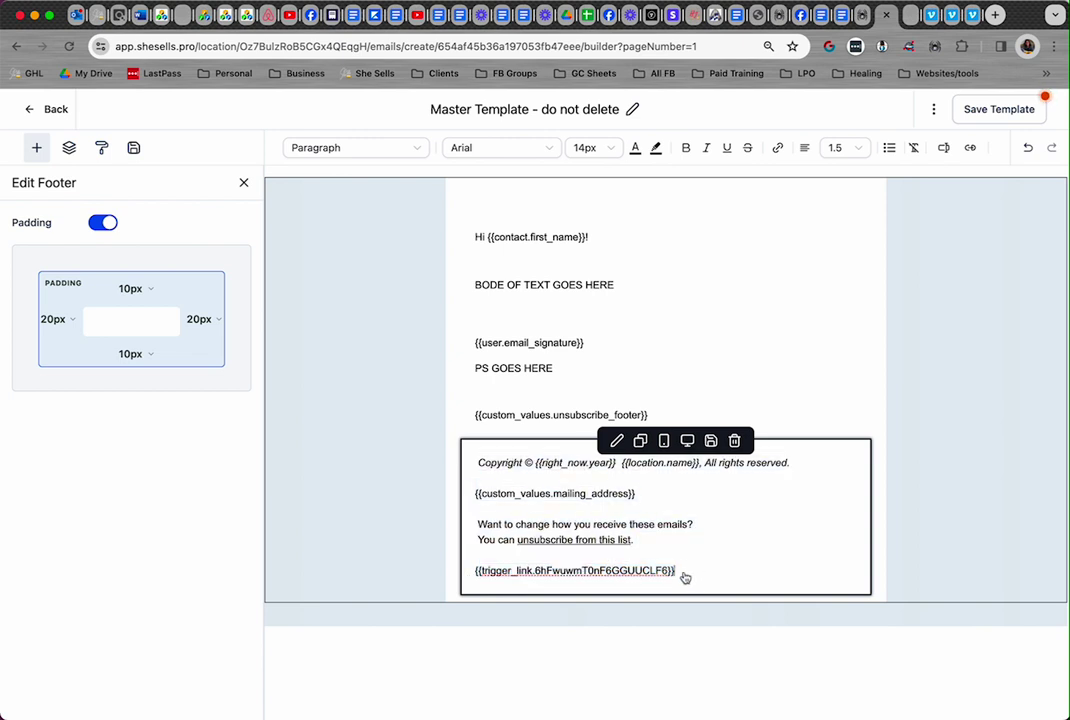
pyautogui.keyDown('shift'); pyautogui.click(475, 578); pyautogui.keyUp('shift')
pyautogui.press('super+c')
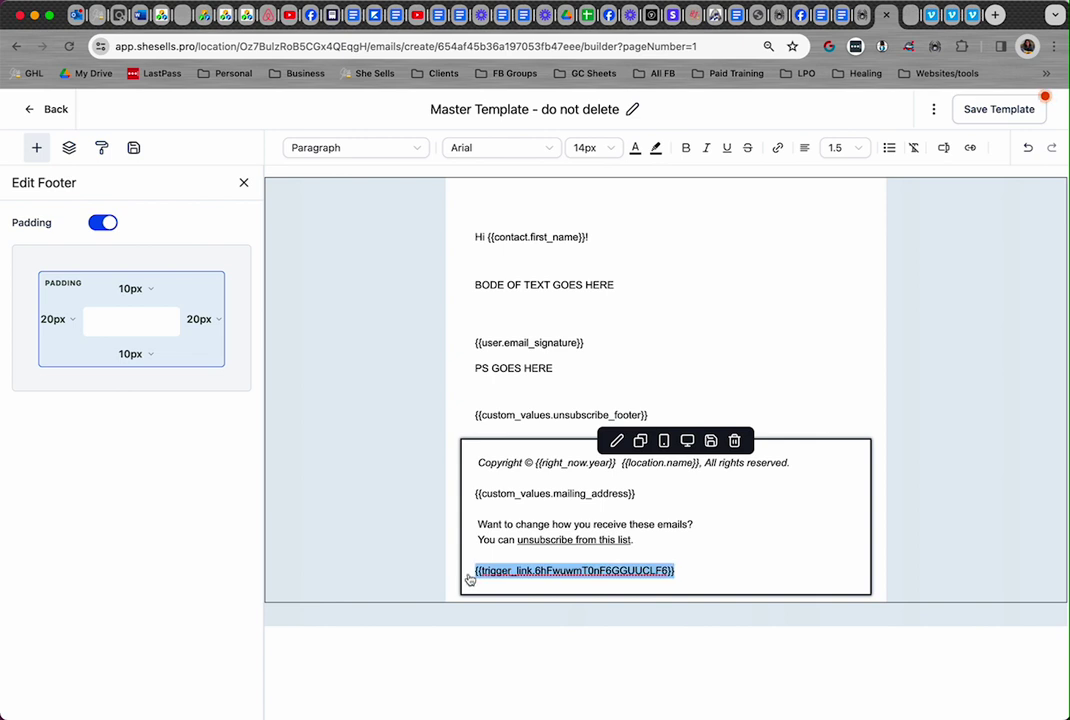
pyautogui.press('BackSpace')
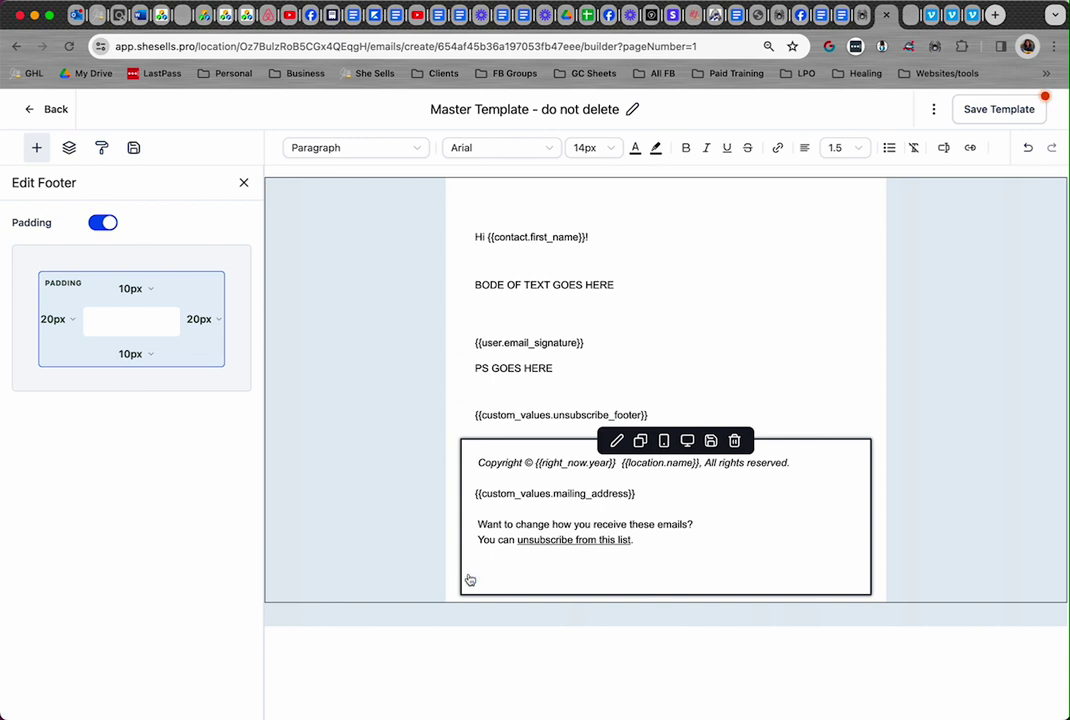
# Replace the link URL of "unsubscribe from this list" in the second footer with the copied Unsubscribe Trigger Link code and save the link.
pyautogui.click(585, 542)
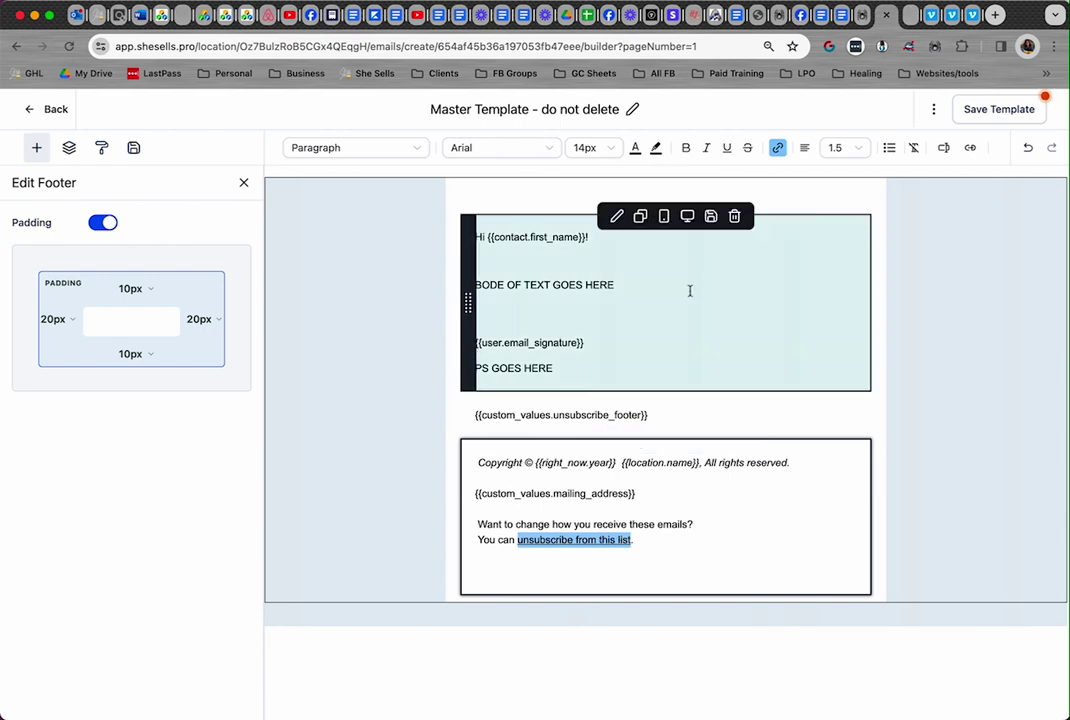
pyautogui.click(775, 148)
pyautogui.click(459, 297)
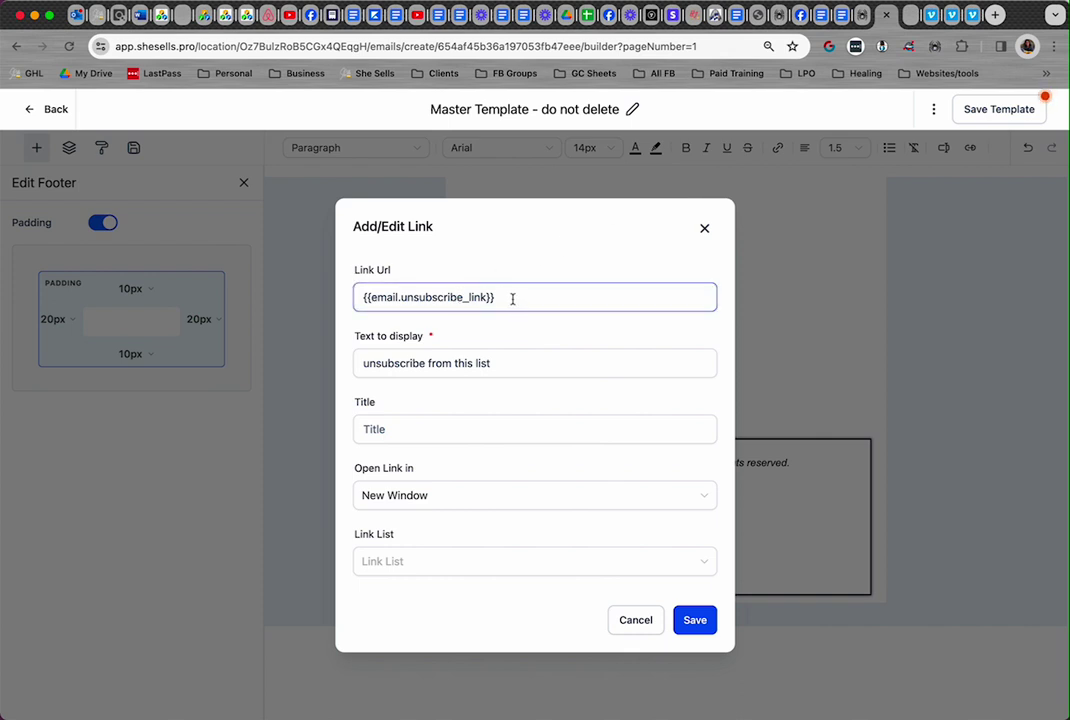
pyautogui.press('super+a')
pyautogui.press('BackSpace')
pyautogui.press('super+v')
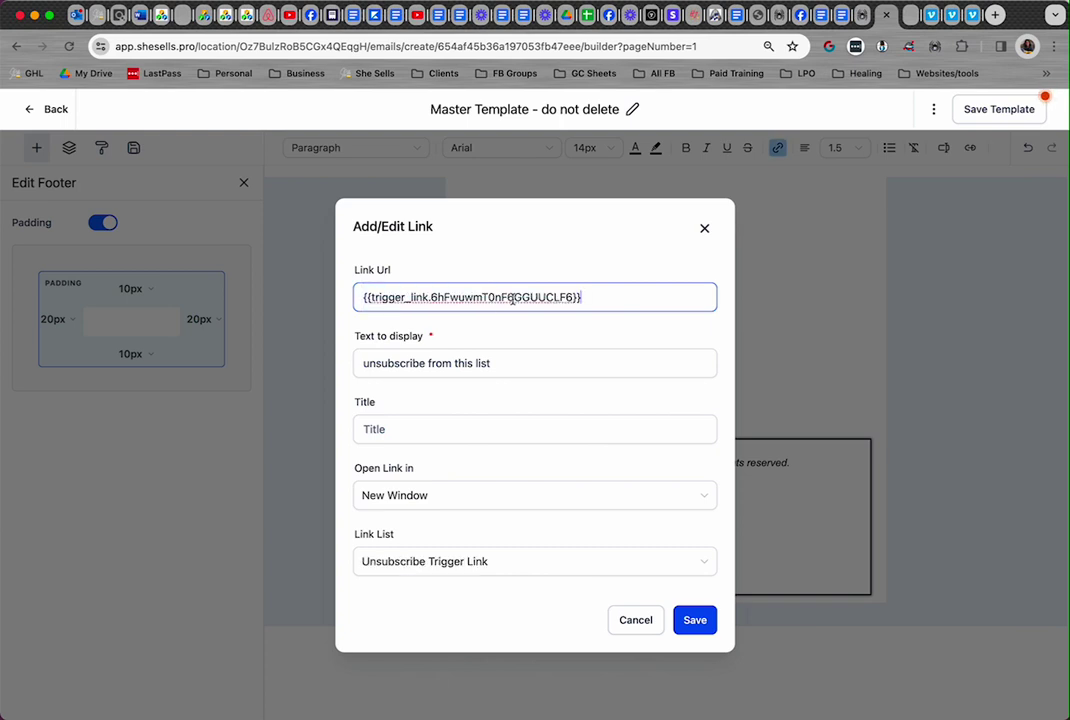
pyautogui.click(694, 620)
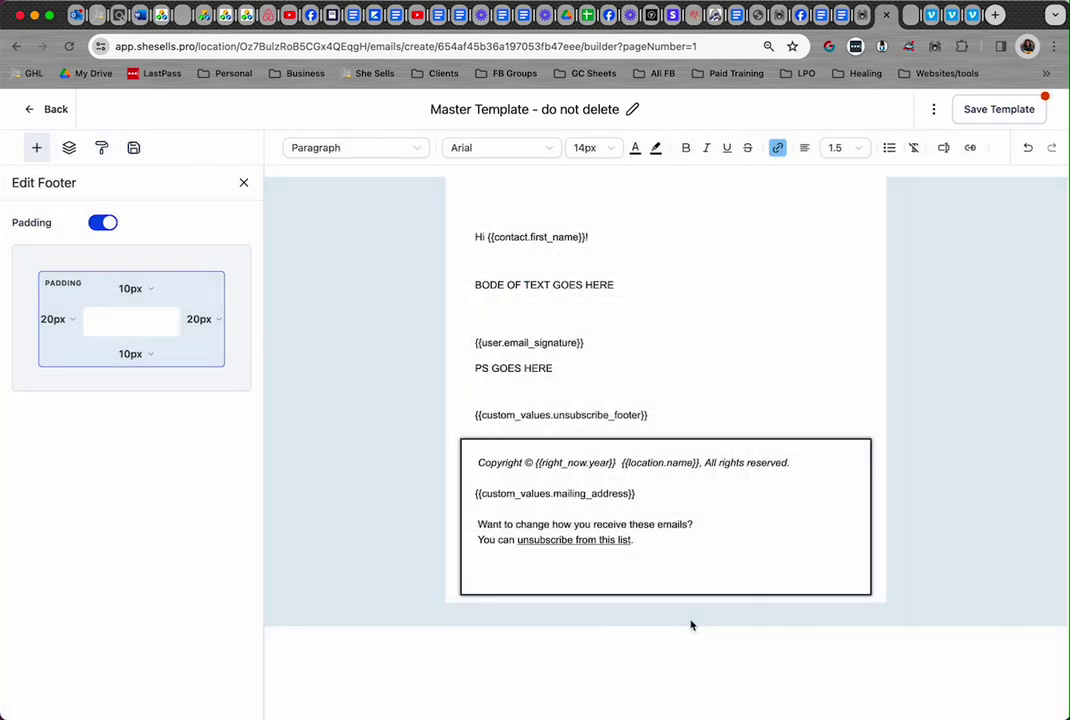
# Color the "unsubscribe from this list" link text blue (#2196F3) in the second footer and save the template.
pyautogui.click(597, 538)
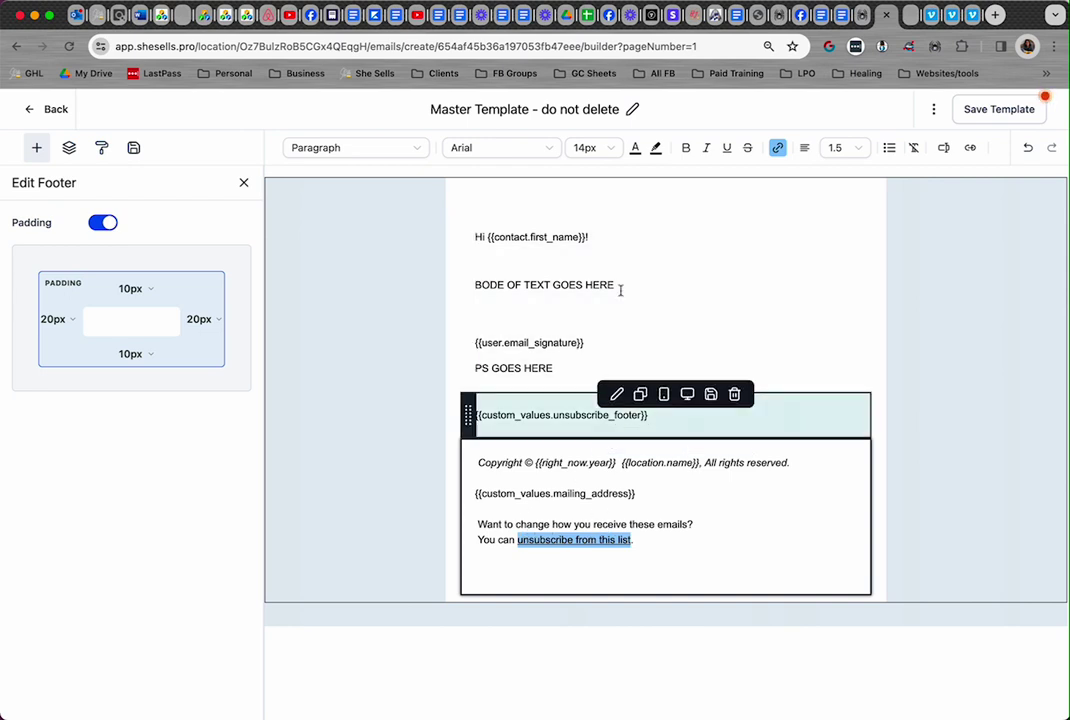
pyautogui.click(634, 148)
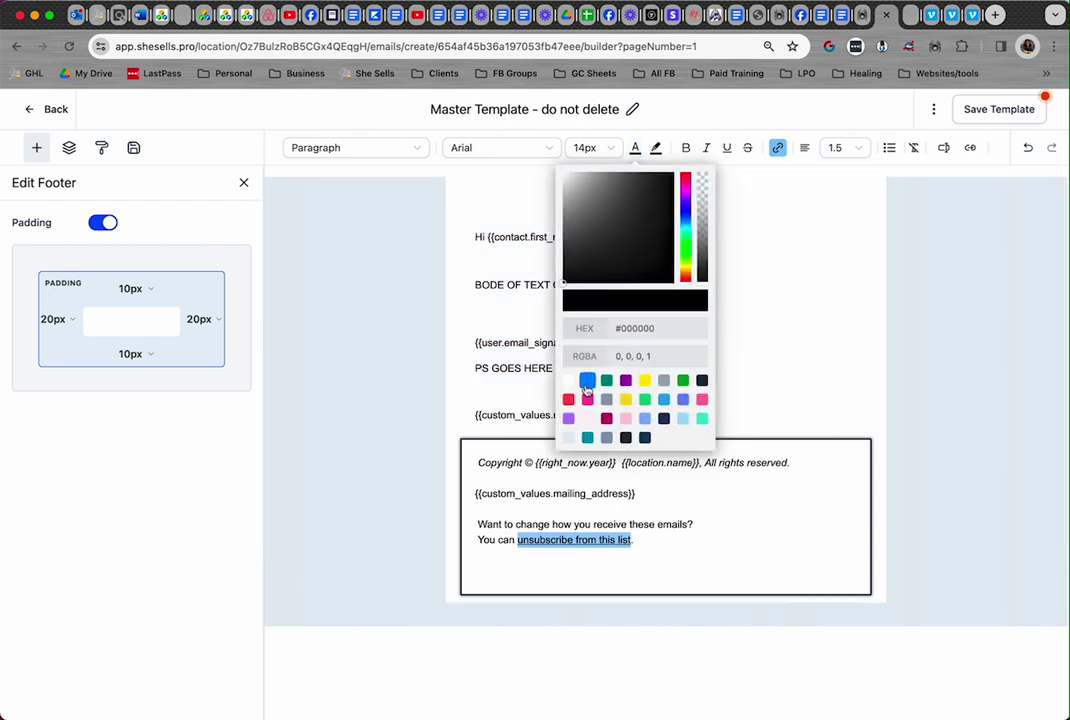
pyautogui.click(587, 381)
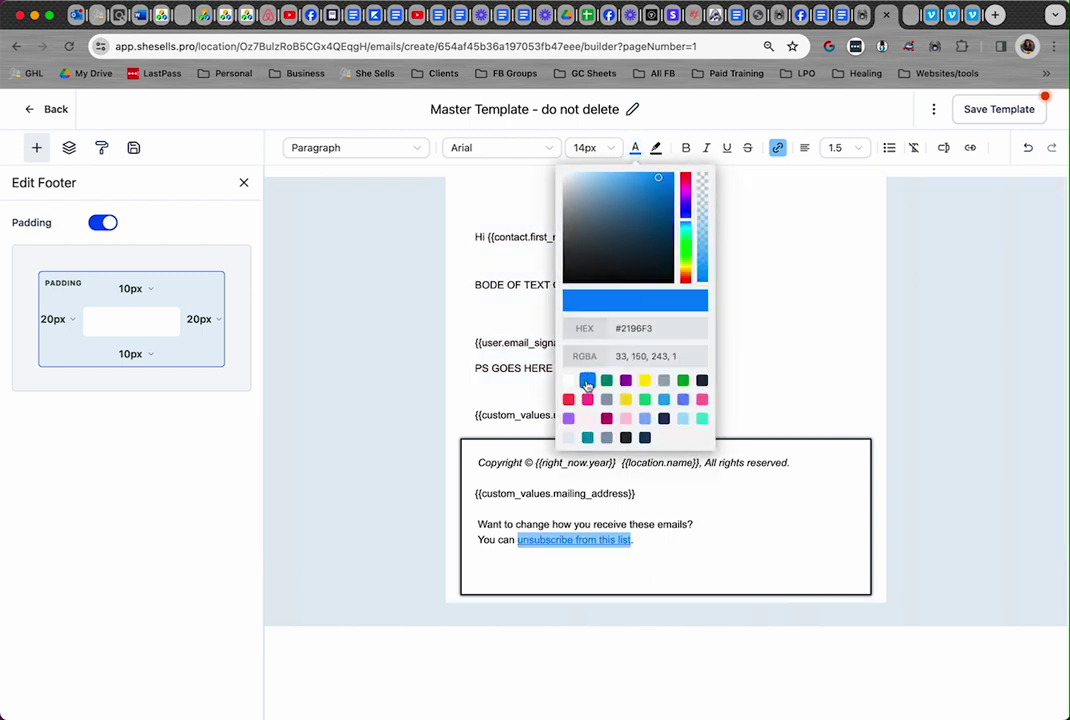
pyautogui.click(743, 538)
pyautogui.click(1020, 112)
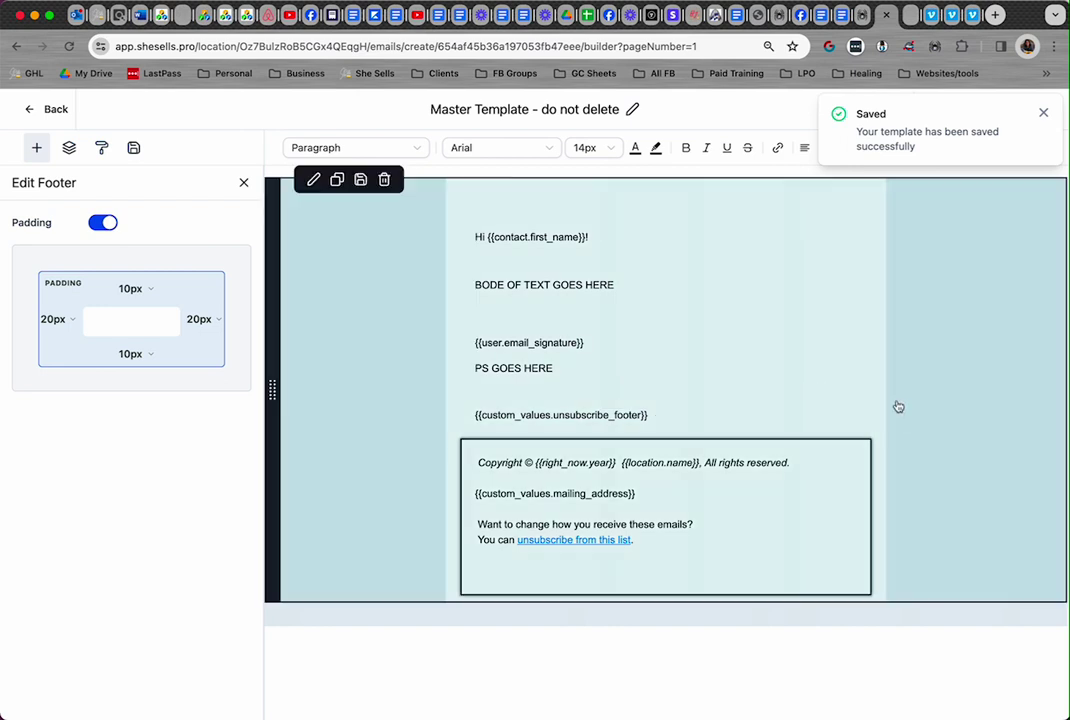
# Delete the second footer, keeping the {{custom_values.unsubscribe_footer}} element, and save the template.
pyautogui.click(911, 412)
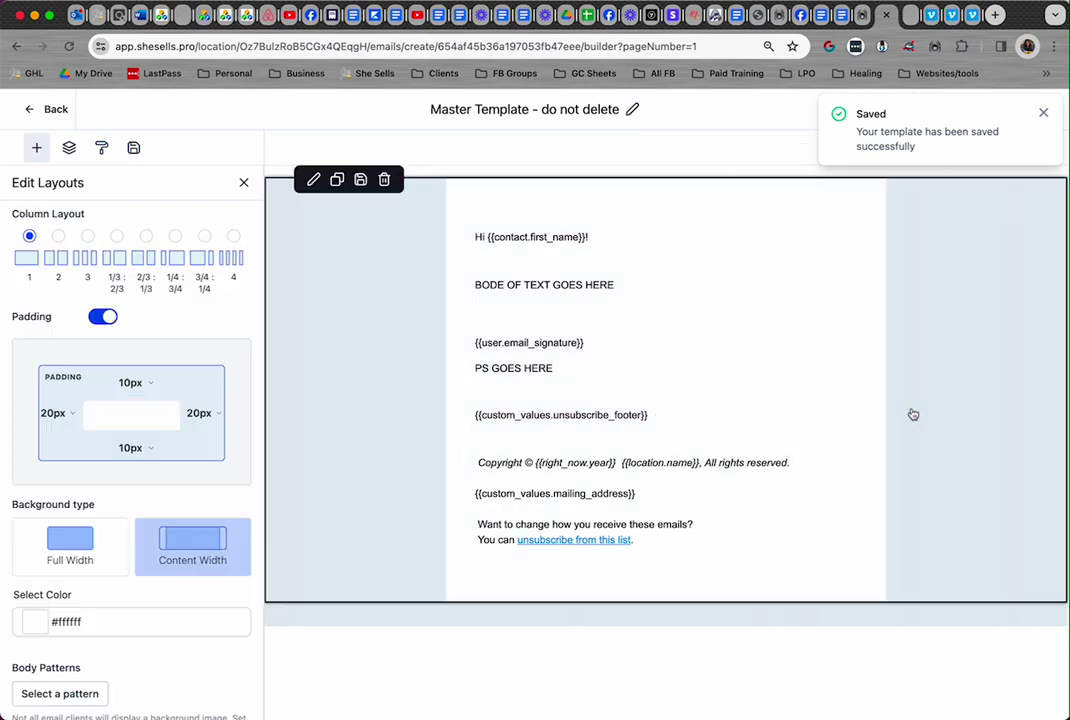
pyautogui.moveTo(848, 495)
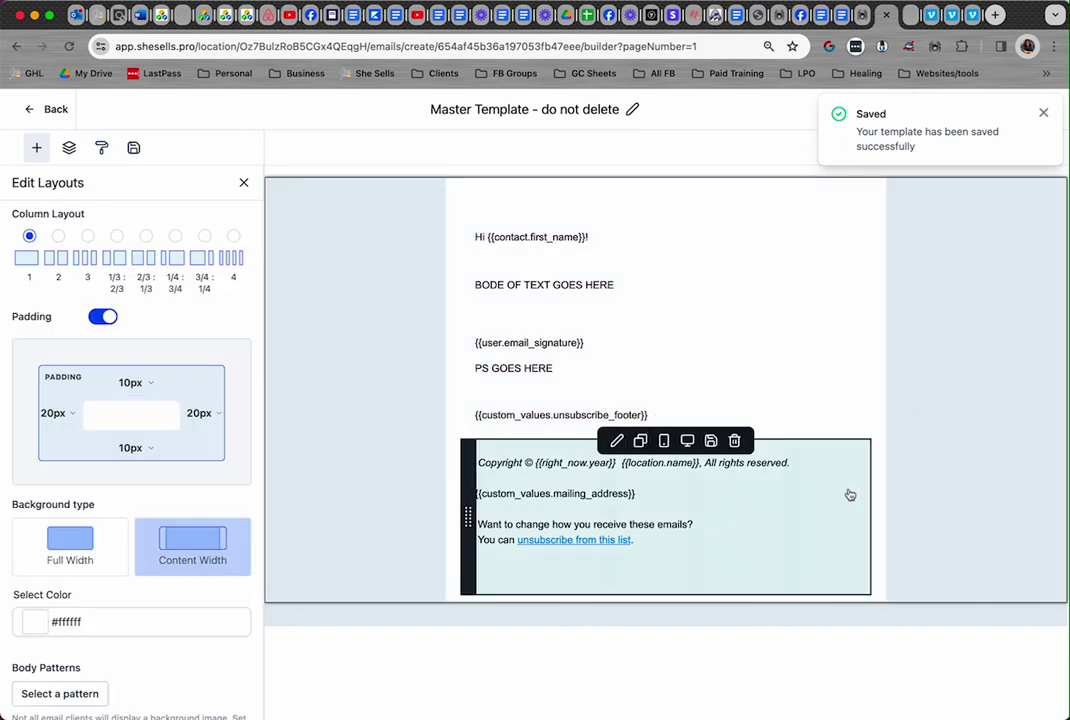
pyautogui.click(734, 441)
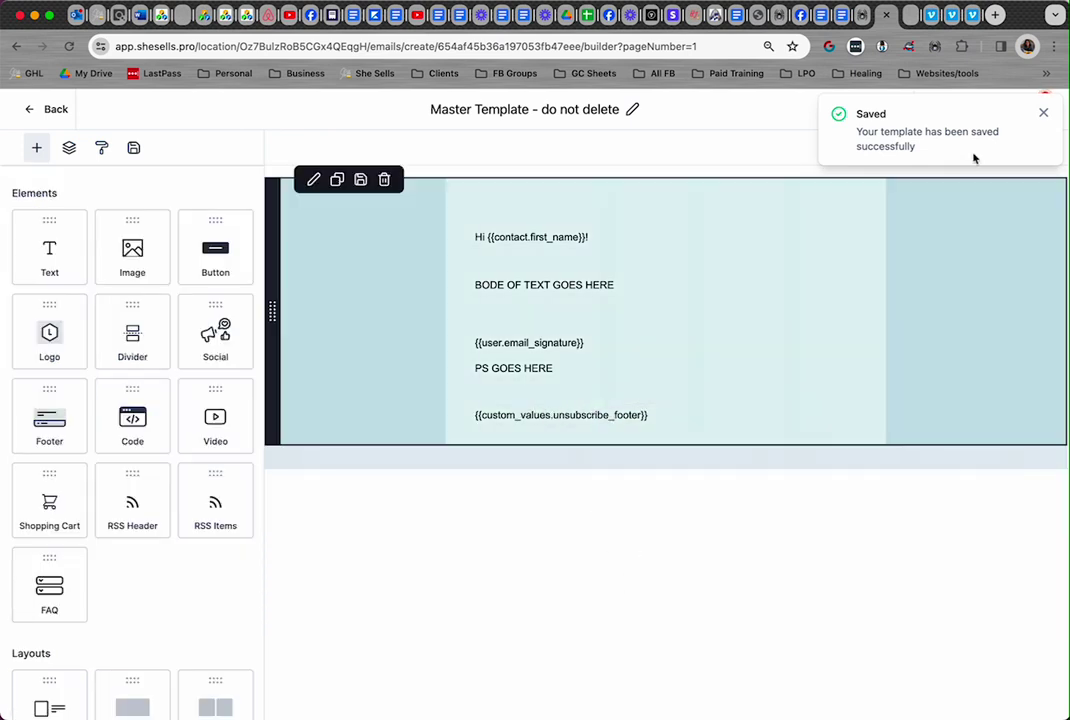
pyautogui.click(1043, 112)
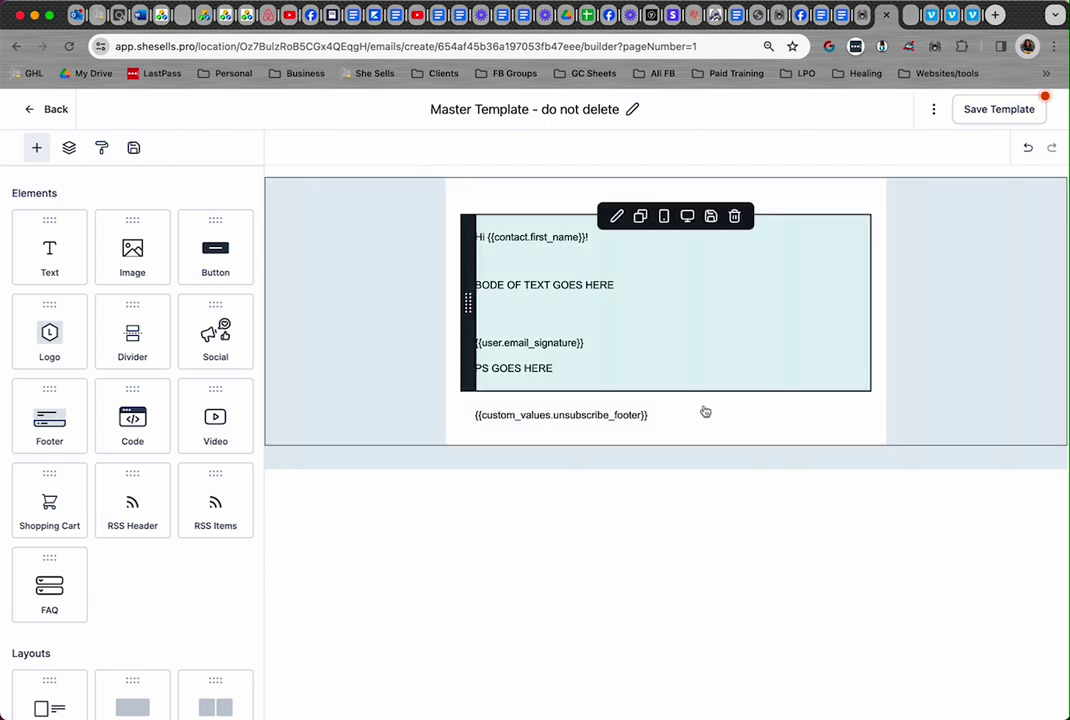
pyautogui.moveTo(585, 425)
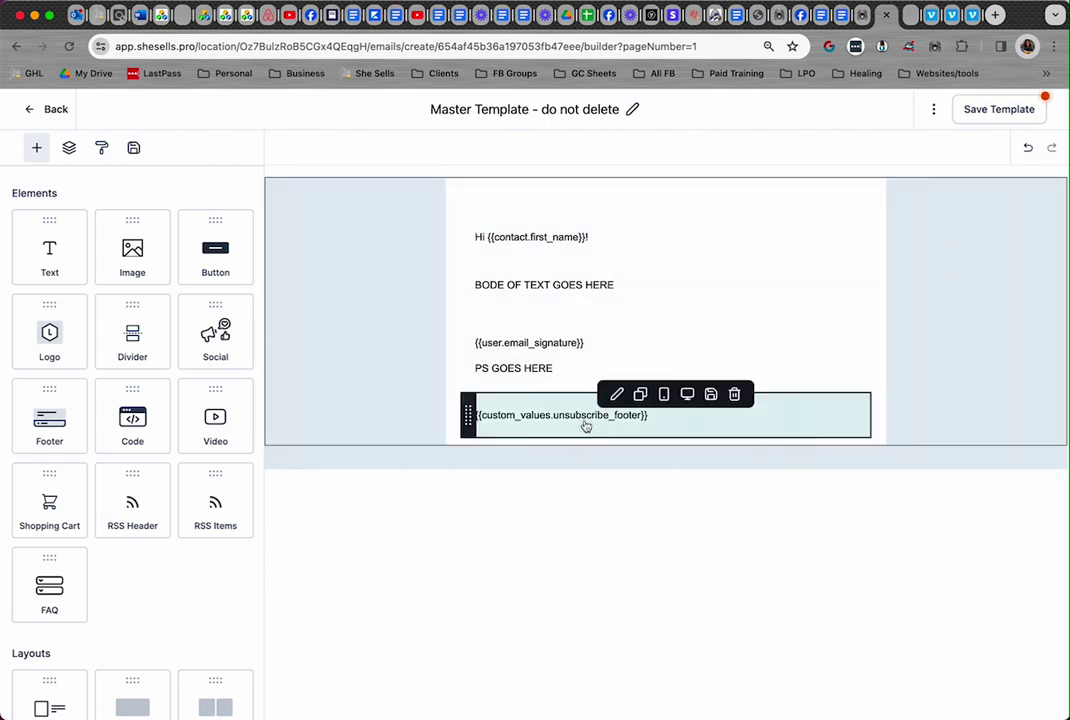
pyautogui.click(996, 110)
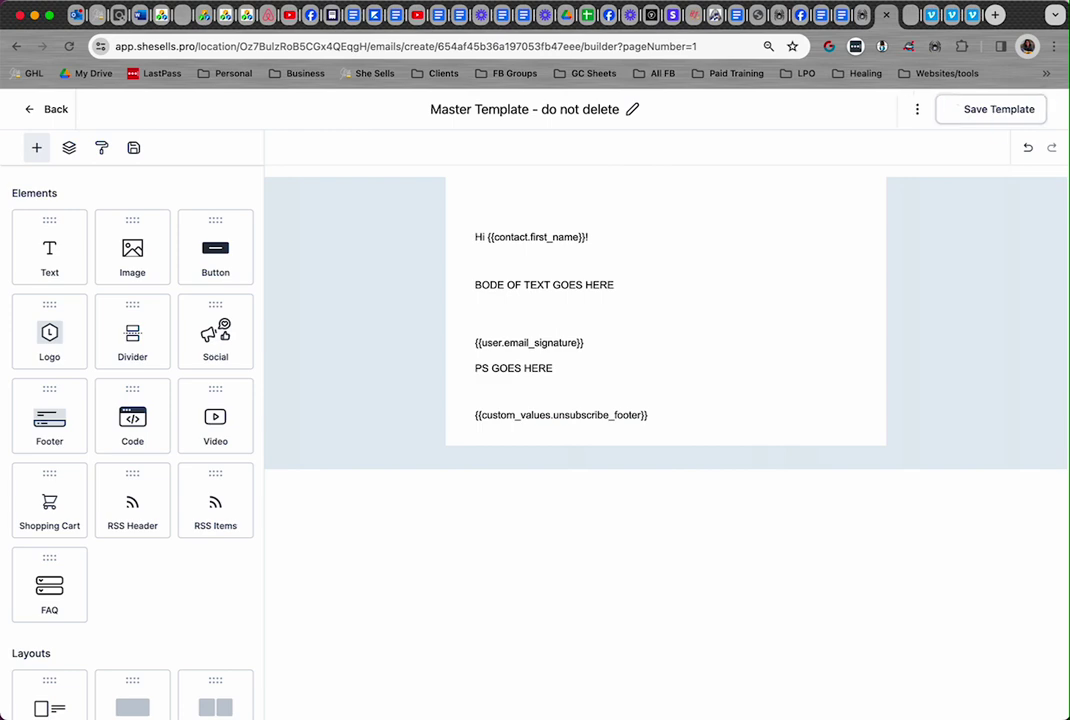